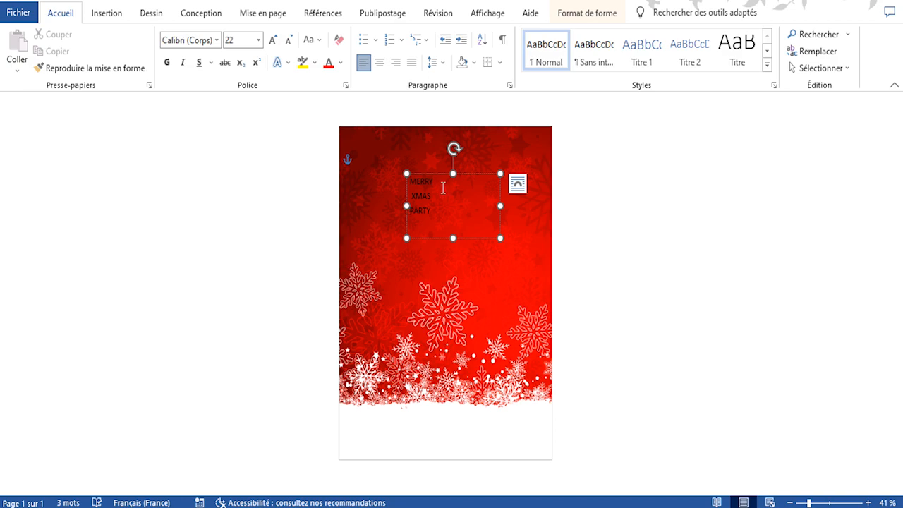
- Change the font colour of the words MERRY and PARTY to white
drag(438, 182, 411, 182)
click(340, 64)
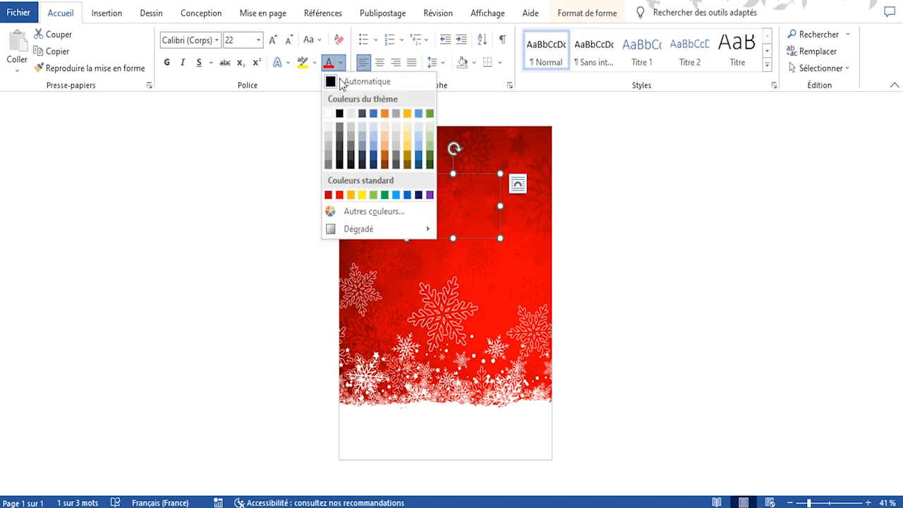
click(328, 115)
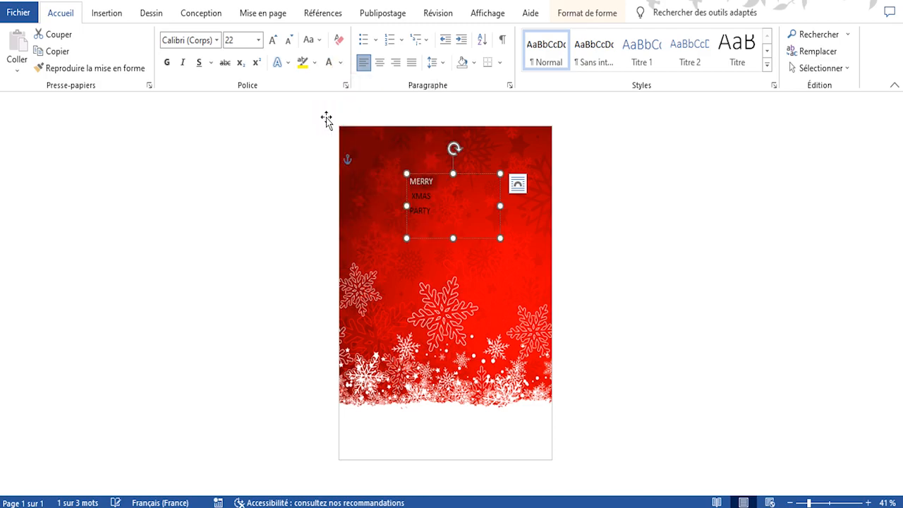
double_click(424, 214)
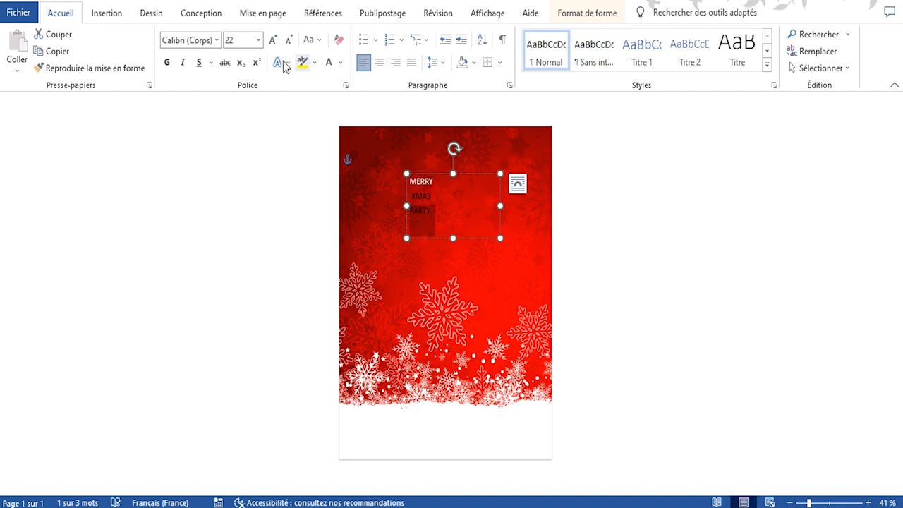
click(329, 67)
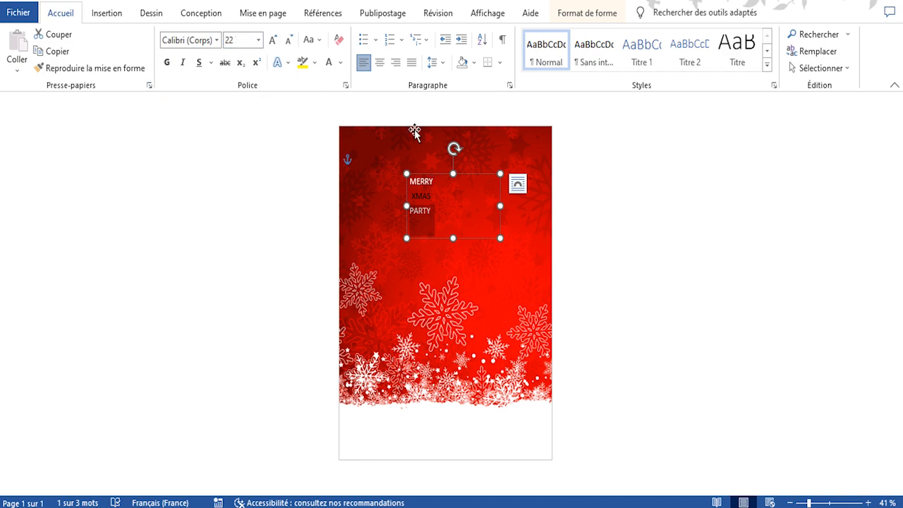
- Format the word MERRY in Alata at size 48 and extend the text box downward
click(441, 180)
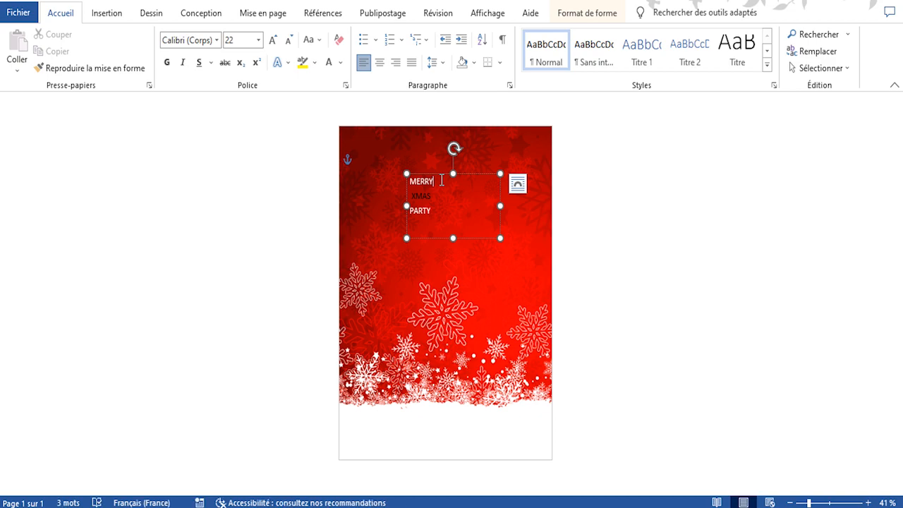
double_click(430, 180)
click(218, 40)
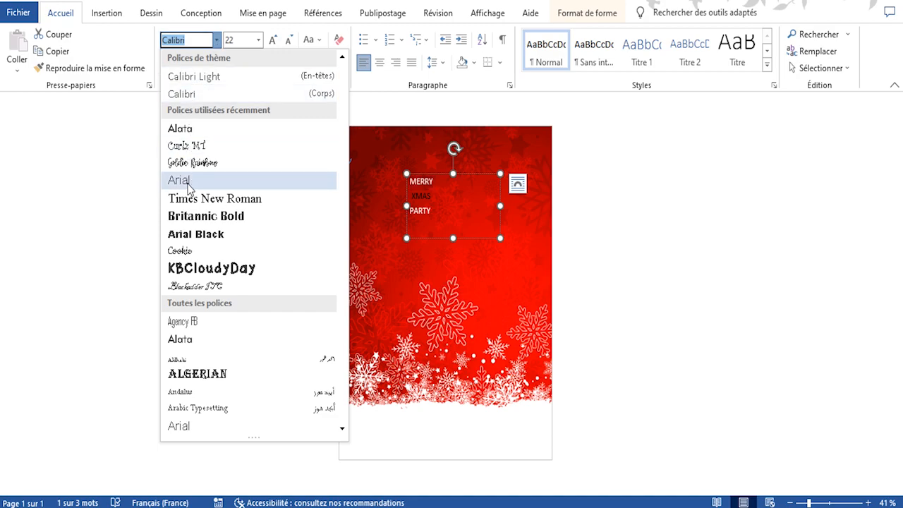
click(182, 129)
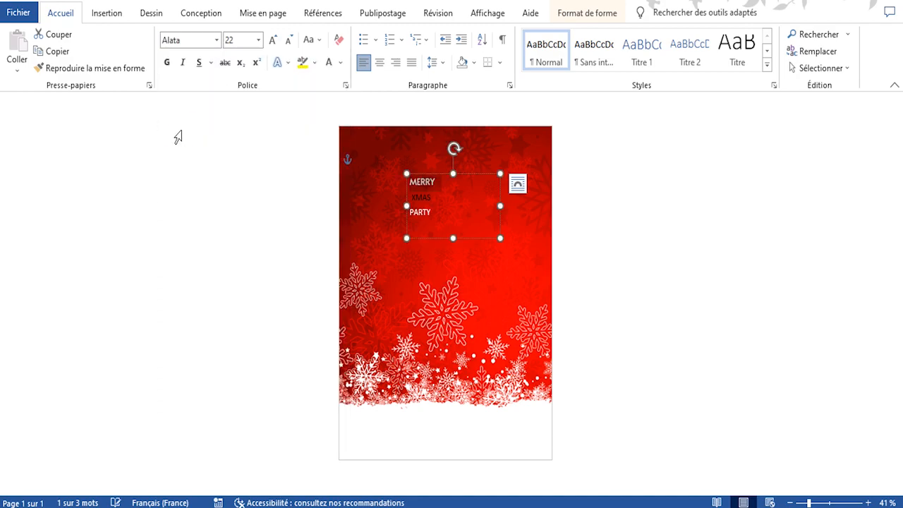
click(272, 41)
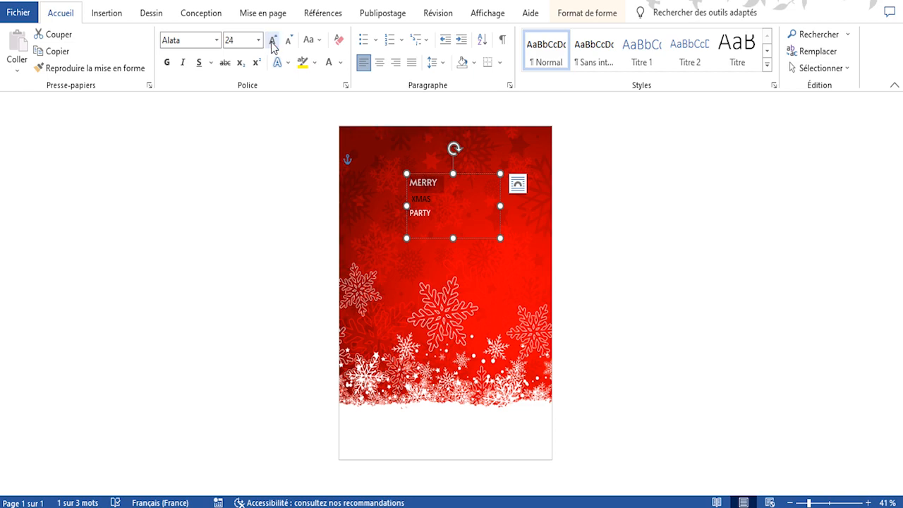
click(272, 41)
click(272, 41)
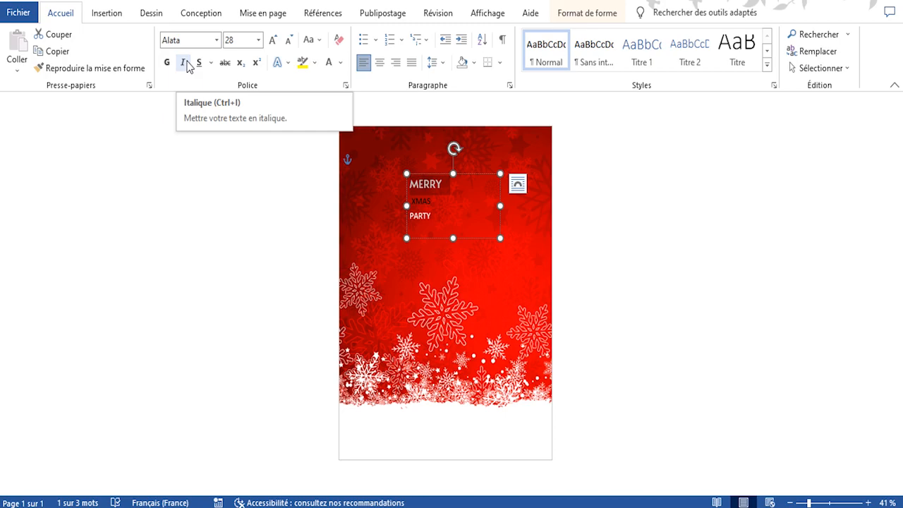
click(272, 40)
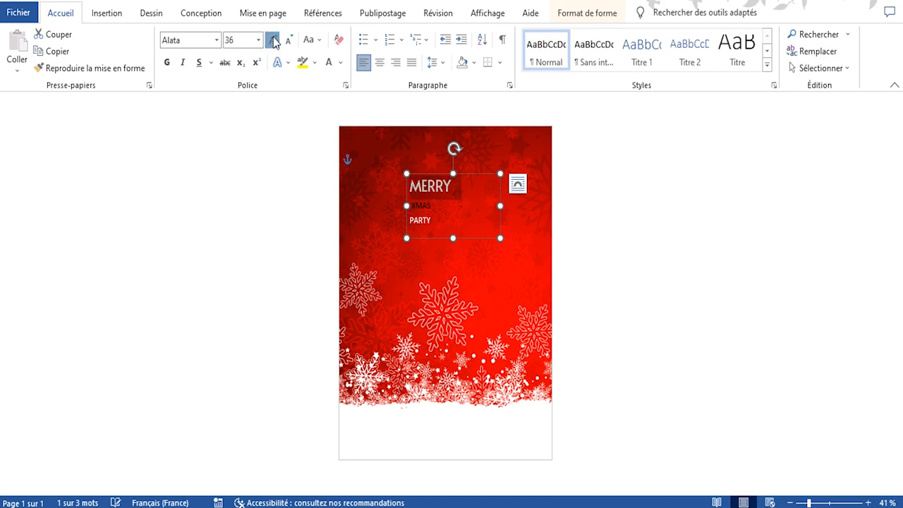
click(272, 40)
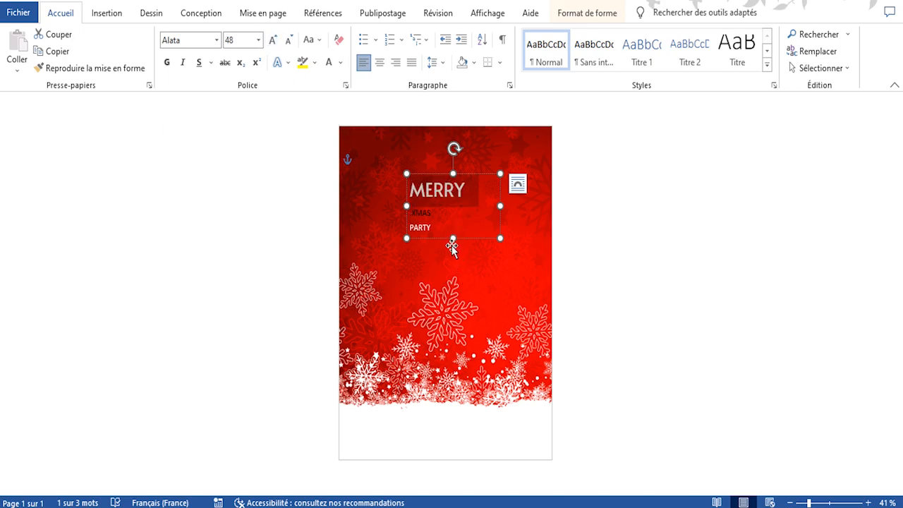
drag(452, 239, 452, 262)
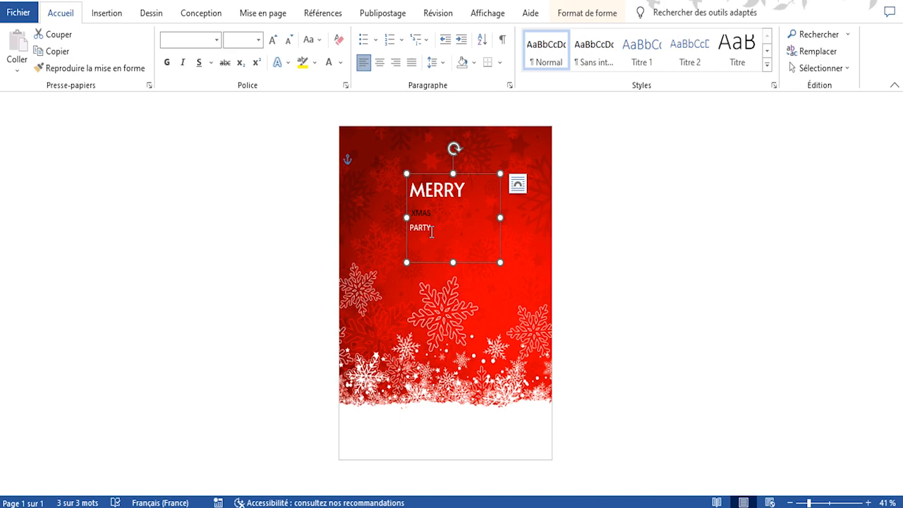
- Change the font of the word PARTY to Chiller
drag(432, 232, 407, 233)
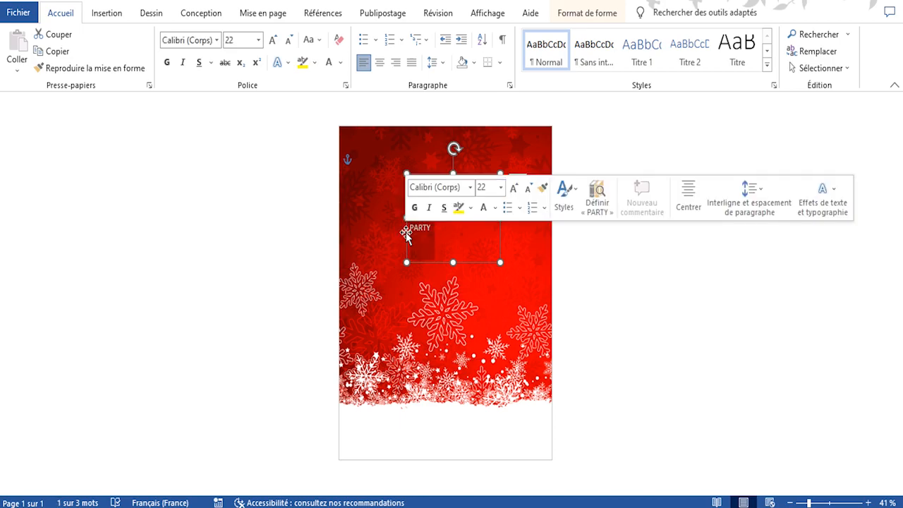
click(217, 40)
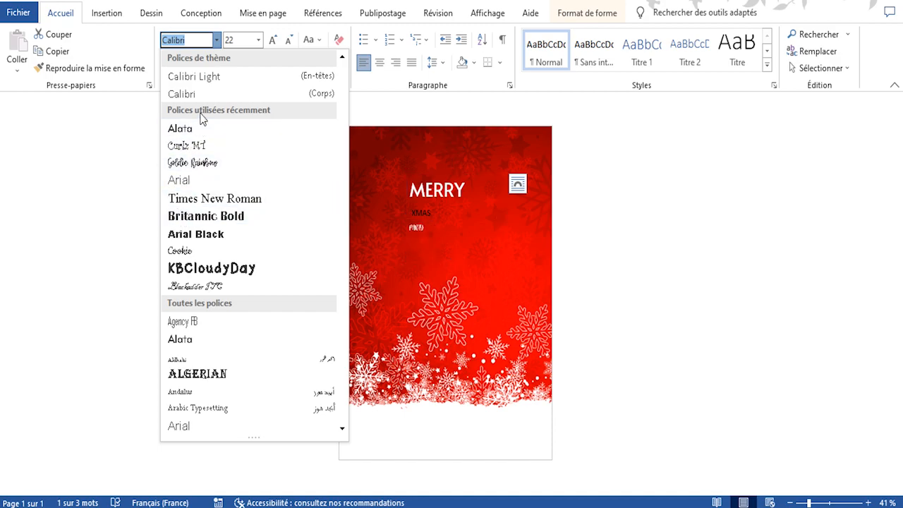
text(Chiller)
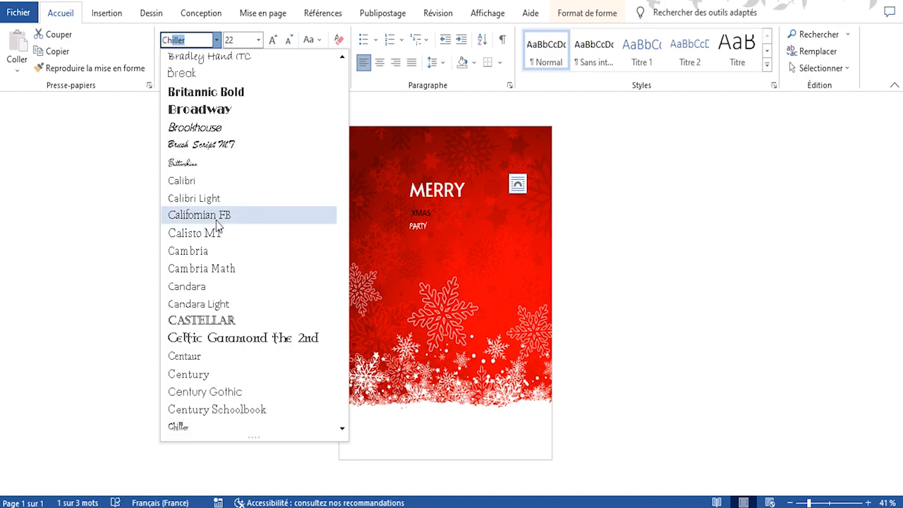
click(179, 427)
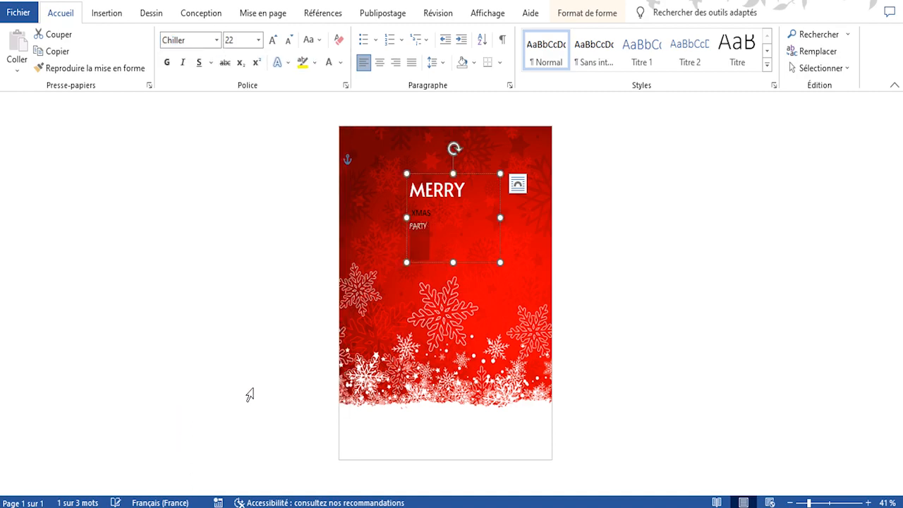
- Enlarge the word PARTY to font size 138 and widen and lengthen the text box to fit the whole word
click(274, 41)
click(274, 41)
click(274, 41)
click(274, 41)
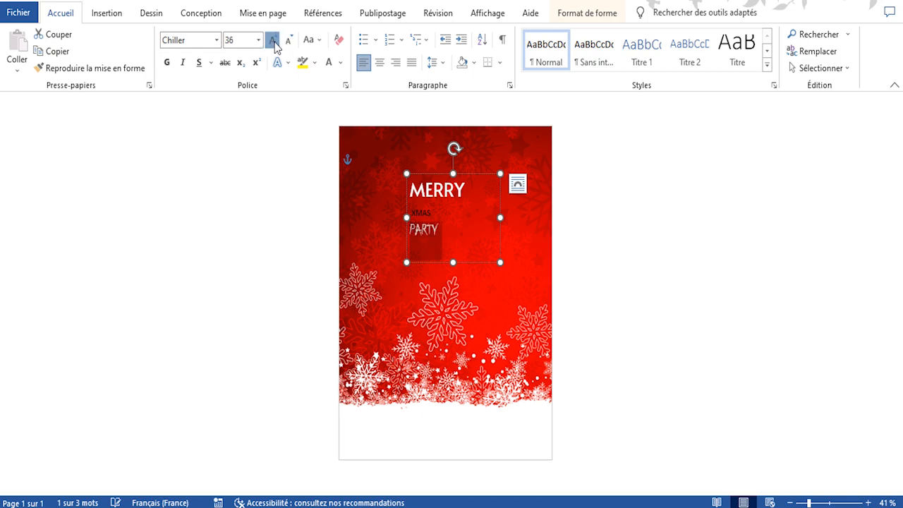
click(274, 41)
click(274, 41)
click(273, 41)
click(273, 41)
click(274, 41)
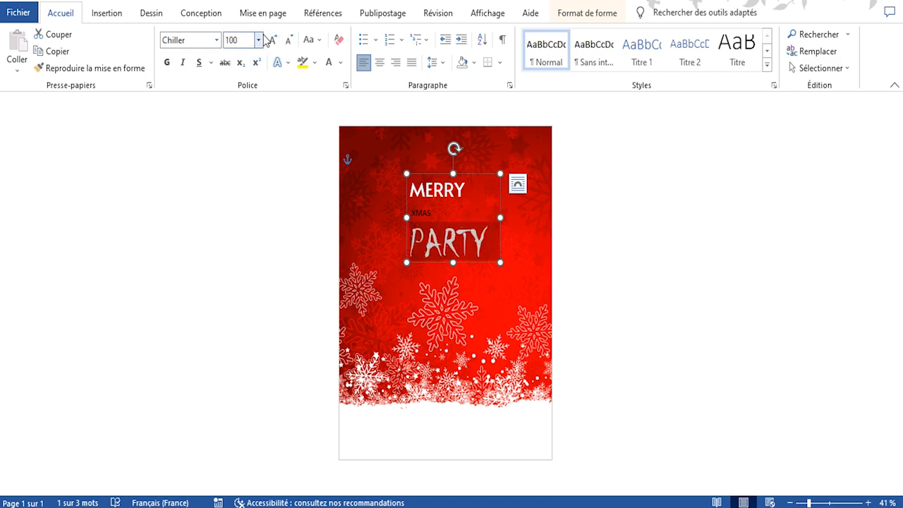
click(274, 41)
click(274, 41)
click(273, 40)
click(274, 41)
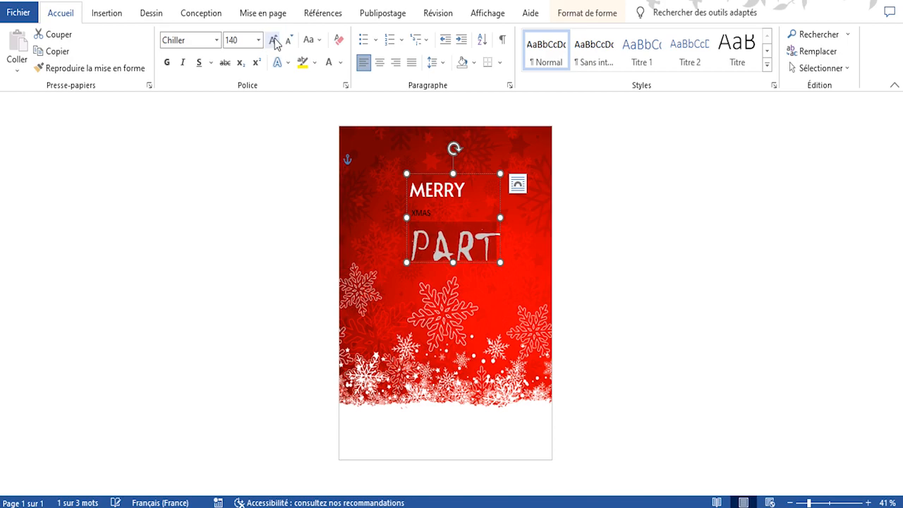
click(239, 39)
click(238, 40)
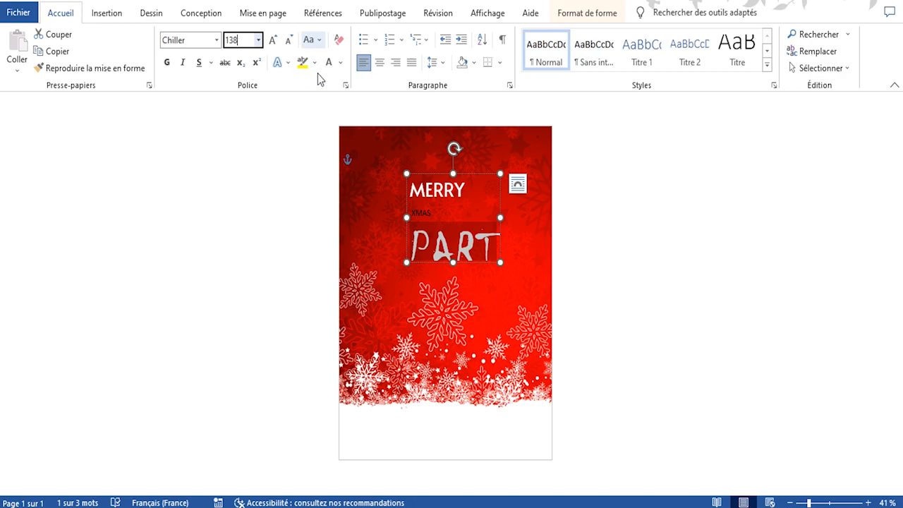
key(Return)
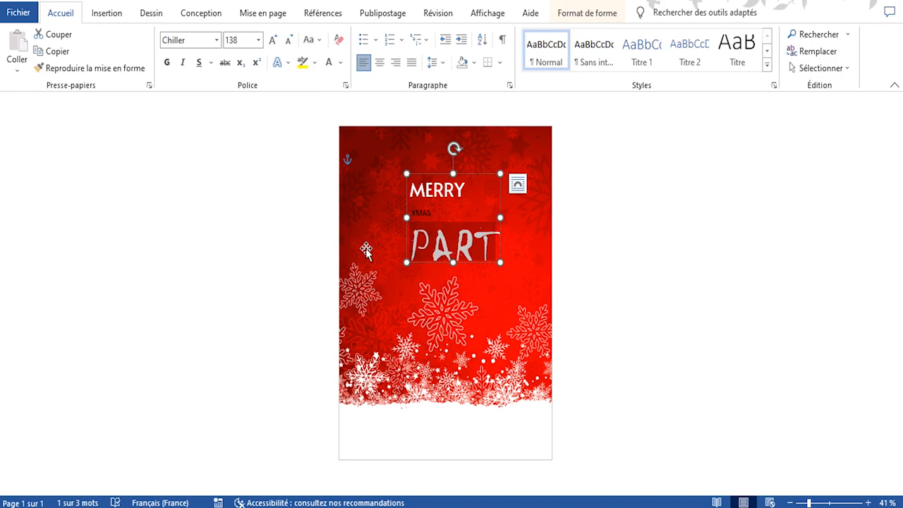
drag(500, 260, 529, 287)
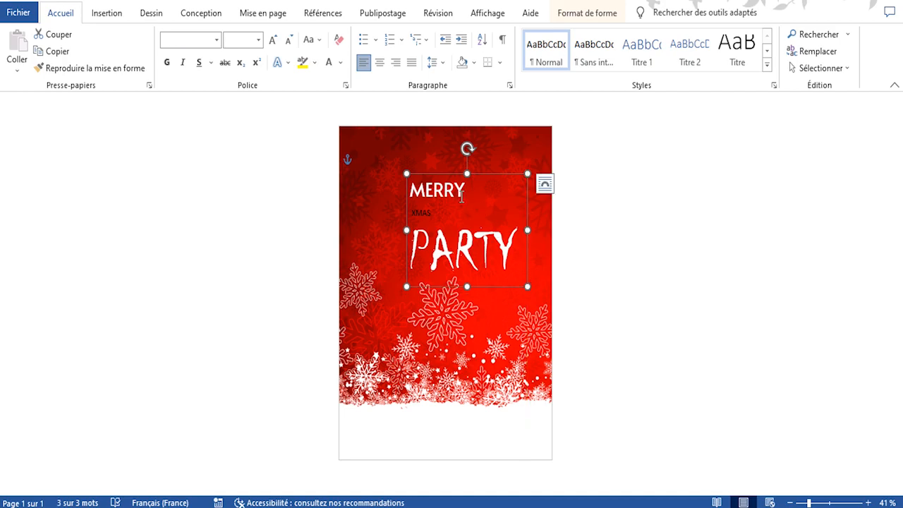
- Format the word XMAS at size 72 in the Alata font
drag(464, 190, 399, 192)
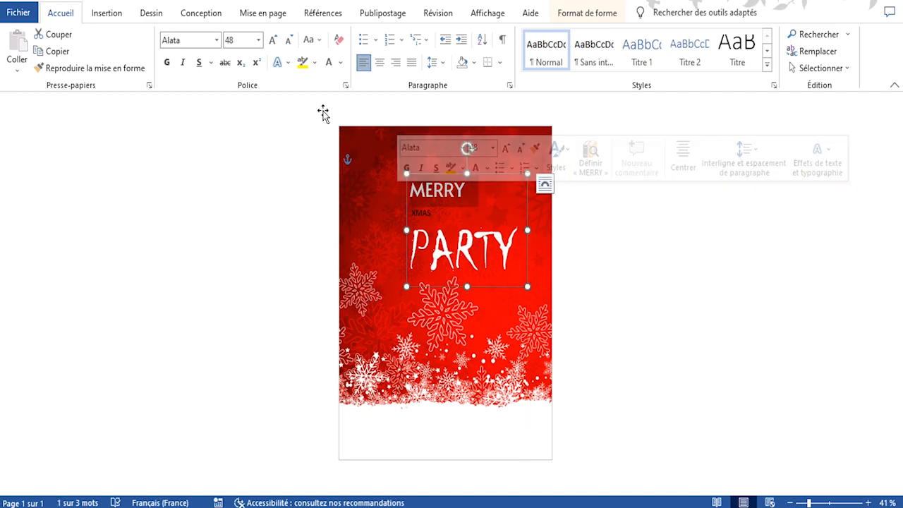
drag(437, 218, 393, 216)
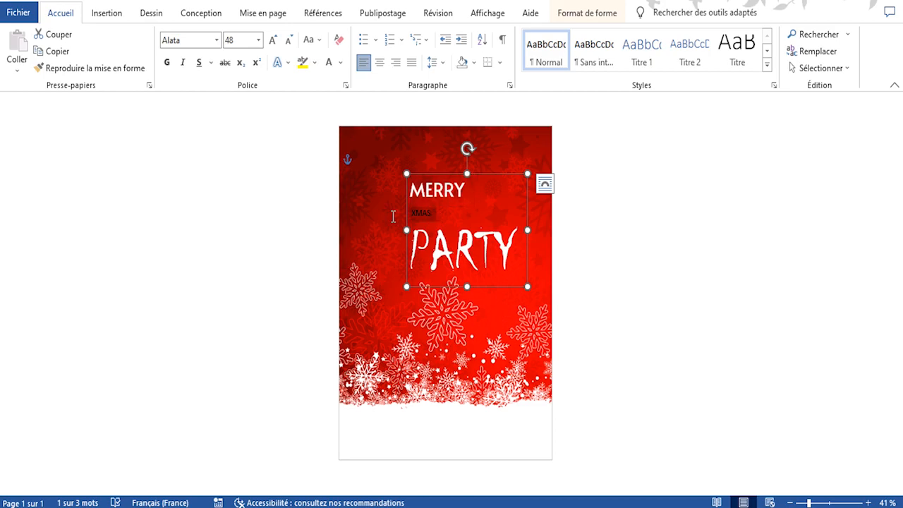
click(258, 41)
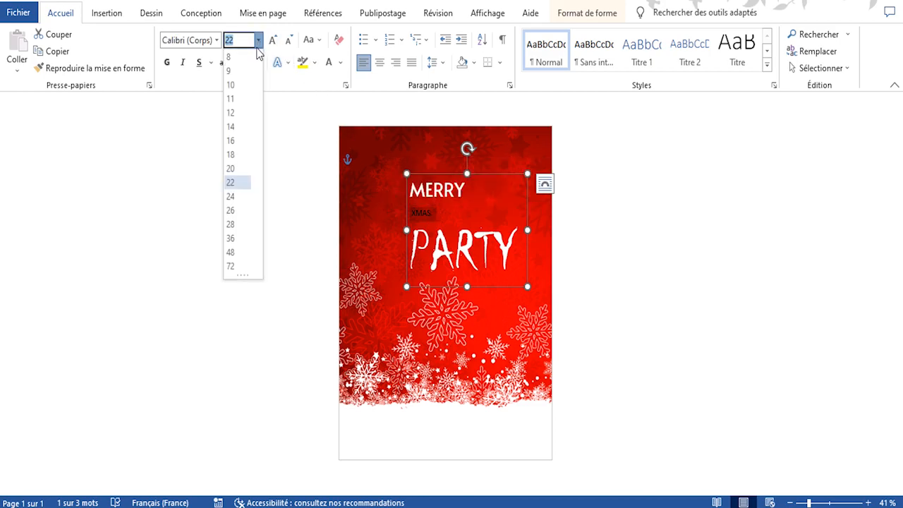
click(240, 266)
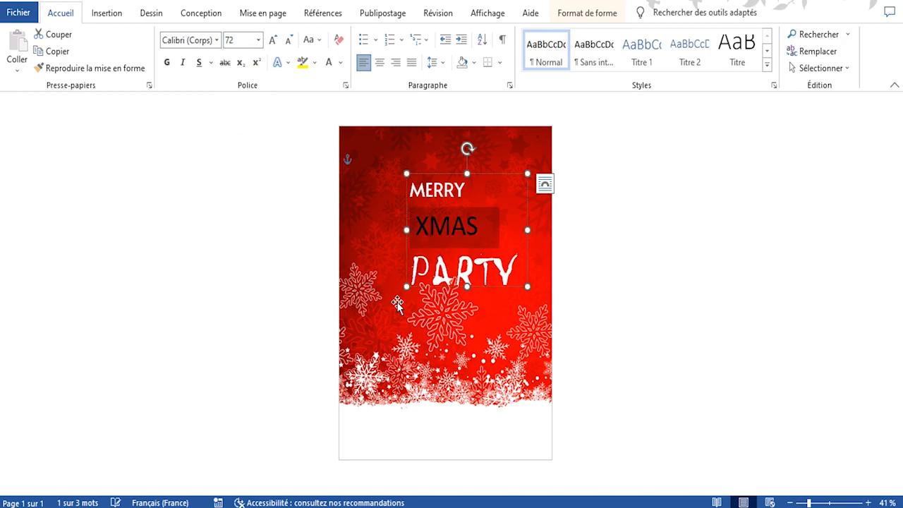
click(218, 41)
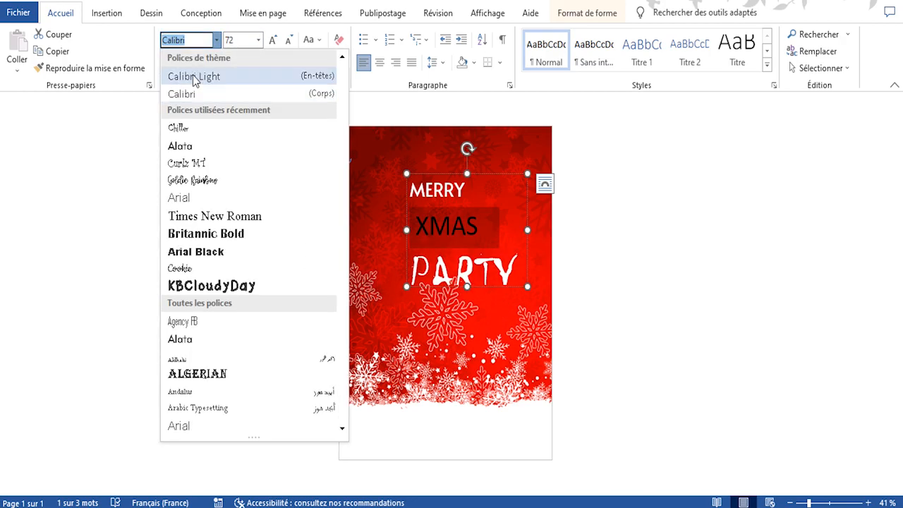
click(185, 149)
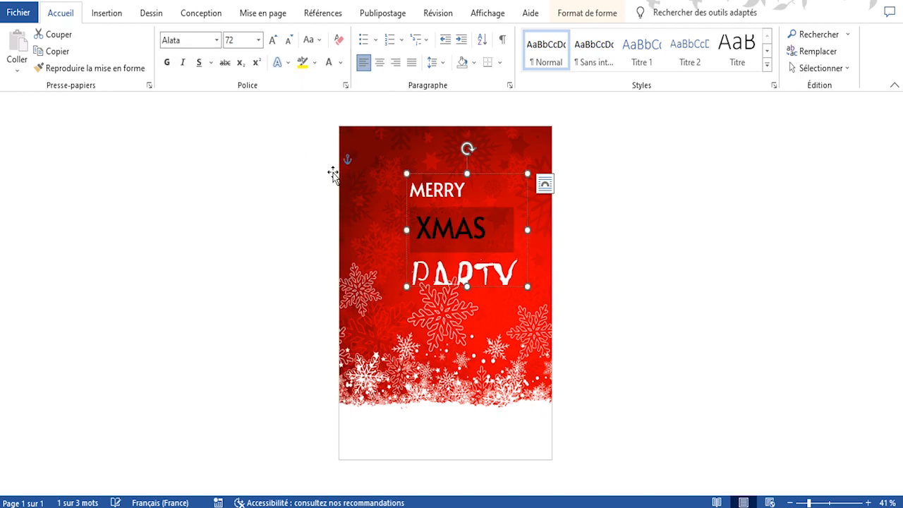
- Centre the three text lines, and lengthen the text box to about 13.9 cm high, placed centrally near the top of the page
click(424, 175)
drag(424, 174, 409, 163)
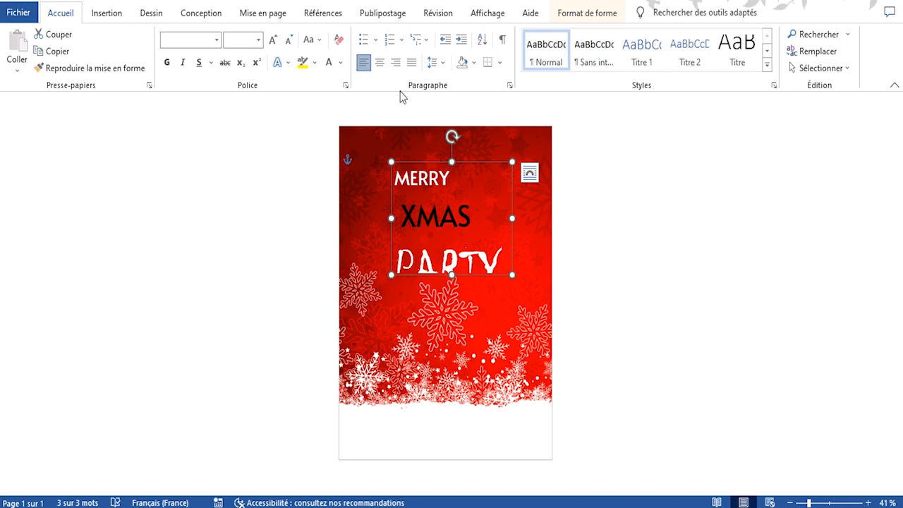
click(380, 63)
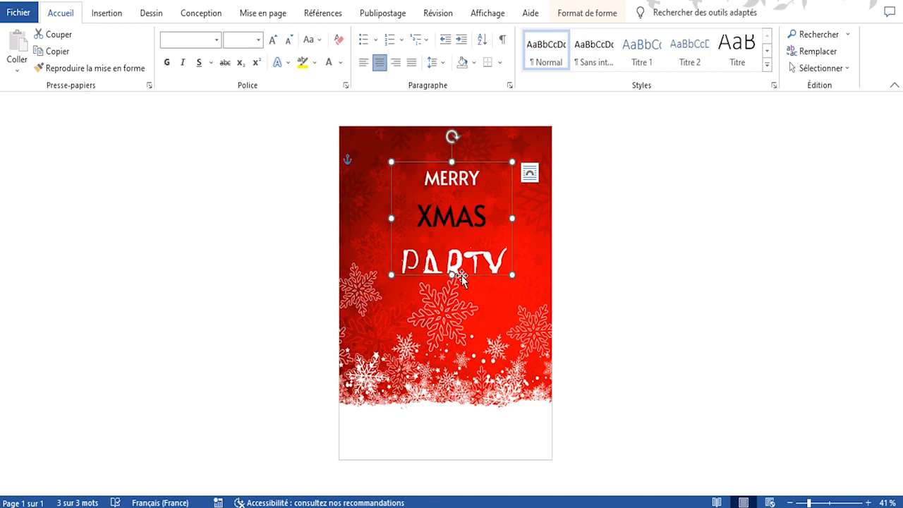
drag(451, 274, 452, 319)
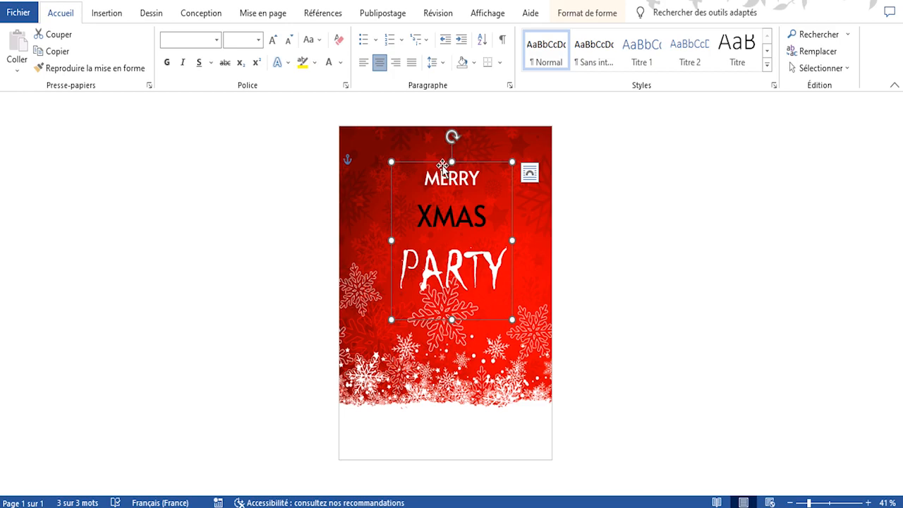
drag(445, 162, 442, 132)
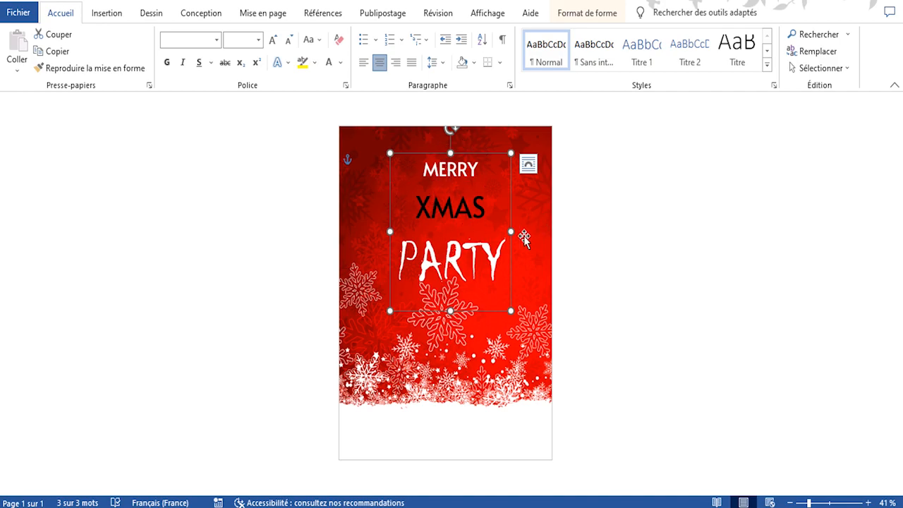
- Give the word XMAS a gradient text fill
click(483, 207)
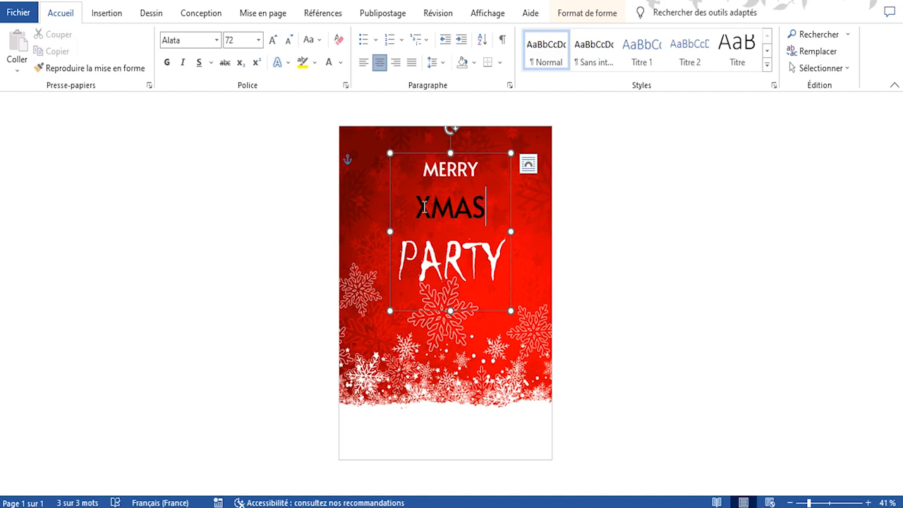
drag(489, 206, 410, 209)
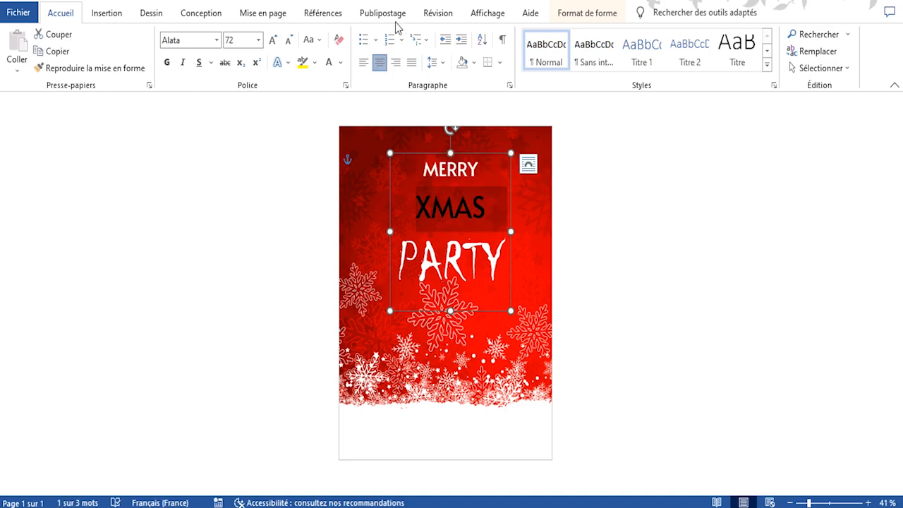
click(590, 15)
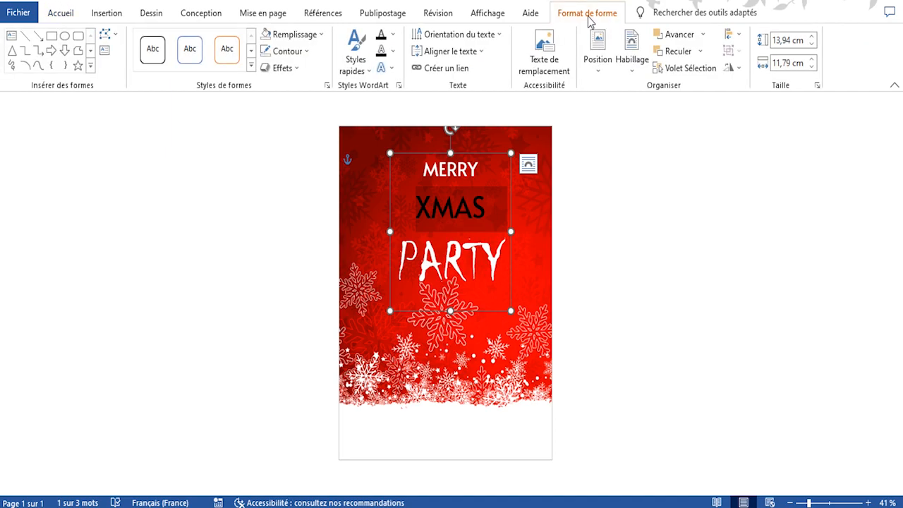
click(399, 87)
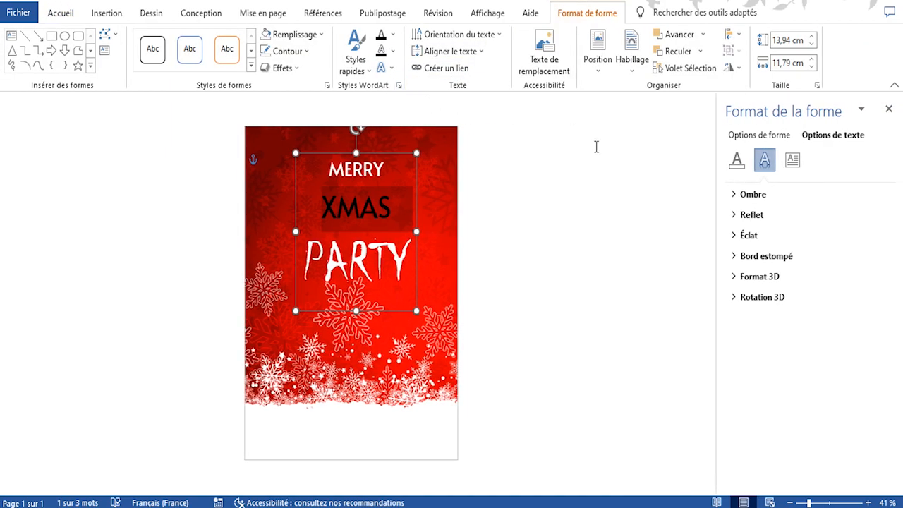
click(736, 160)
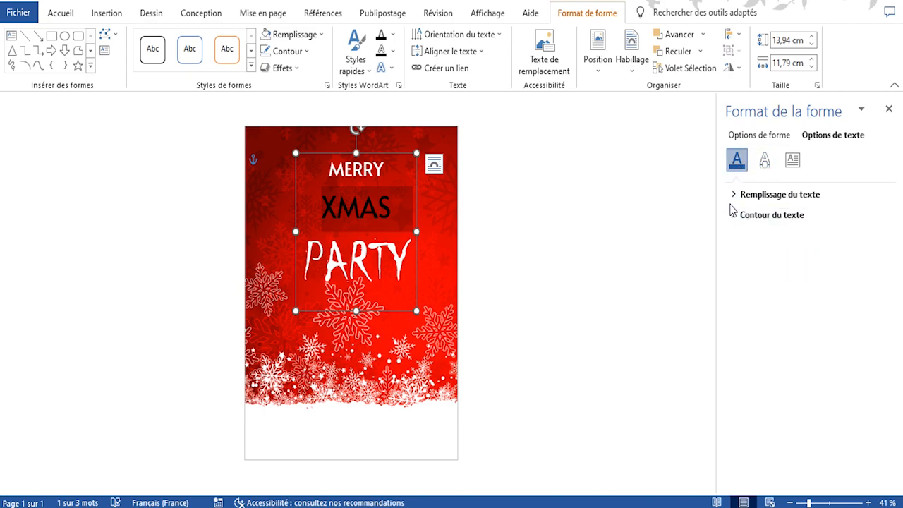
click(733, 195)
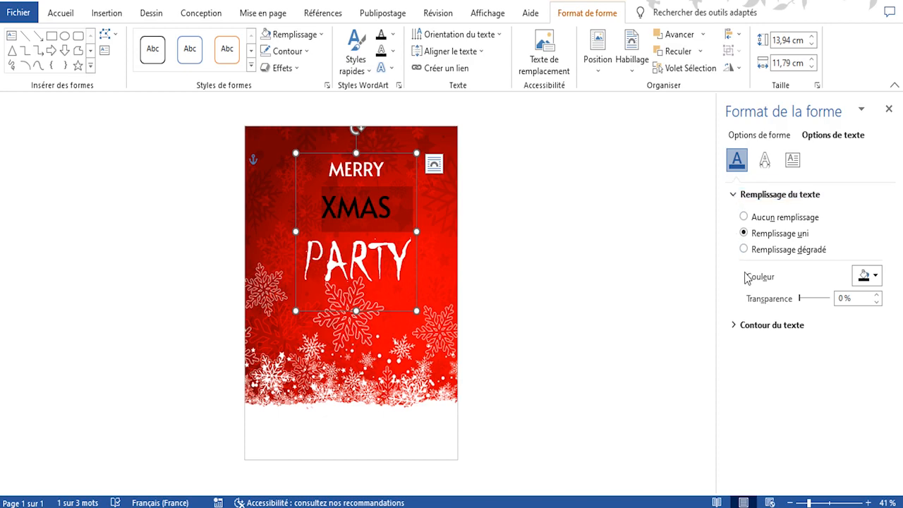
click(744, 251)
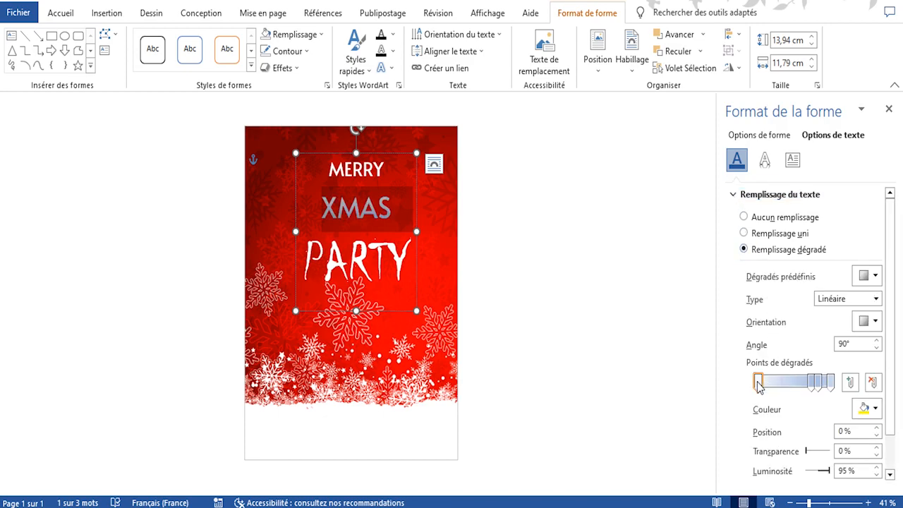
- Colour the first gradient stop of the XMAS text red and the stop at 74% orange
click(874, 412)
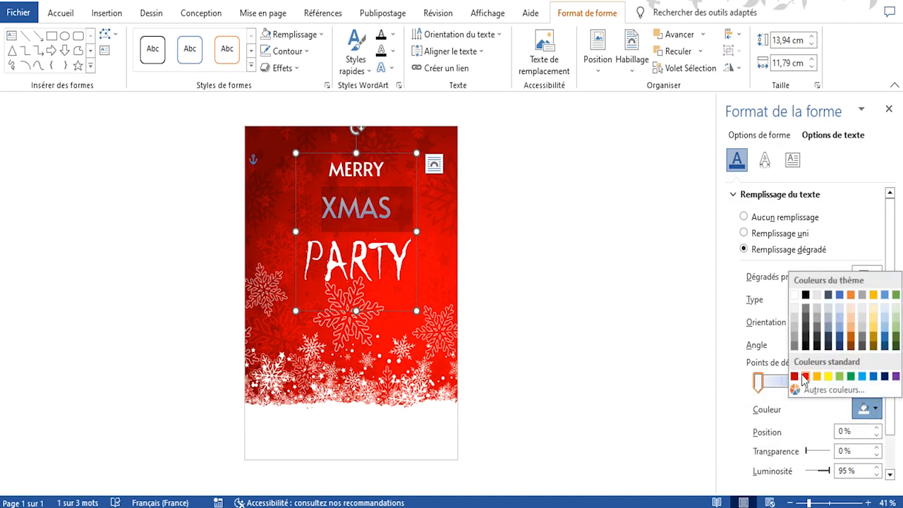
click(805, 378)
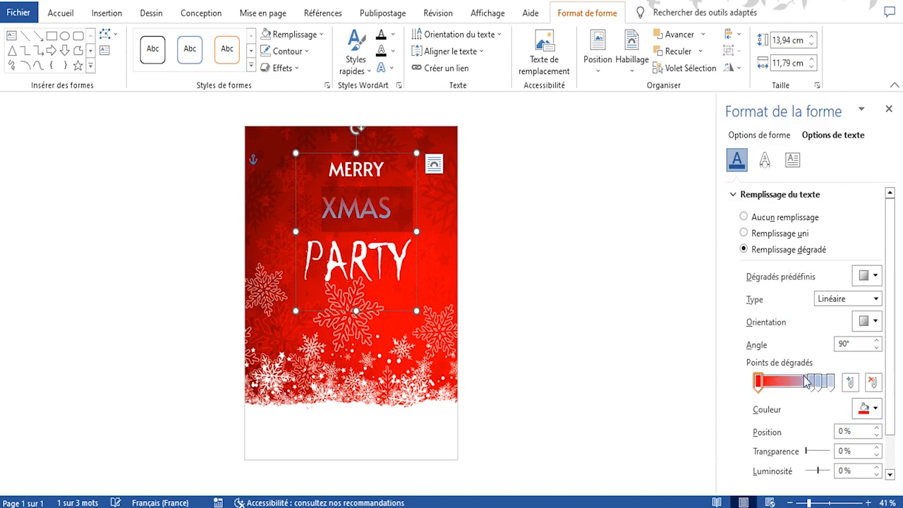
click(813, 382)
click(877, 411)
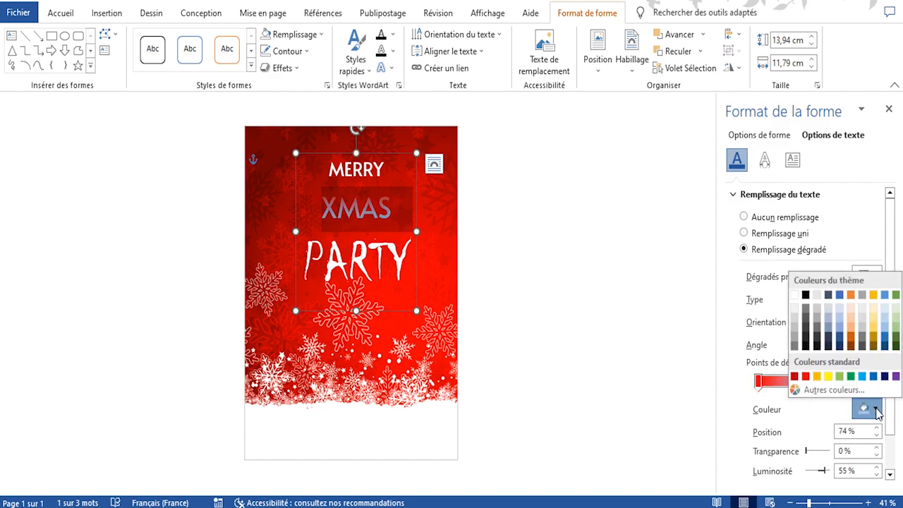
click(818, 378)
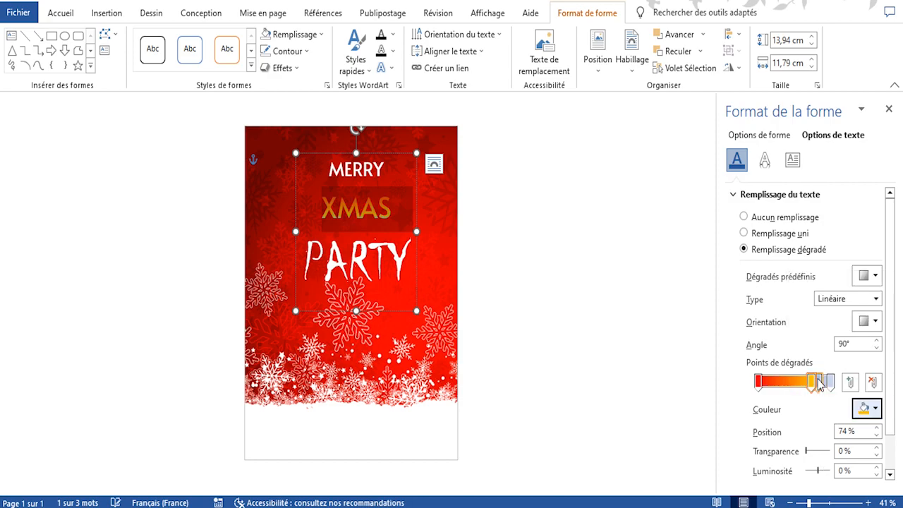
- Colour the 83% gradient stop of the XMAS text orange and delete the stop at 100%
click(823, 382)
click(871, 409)
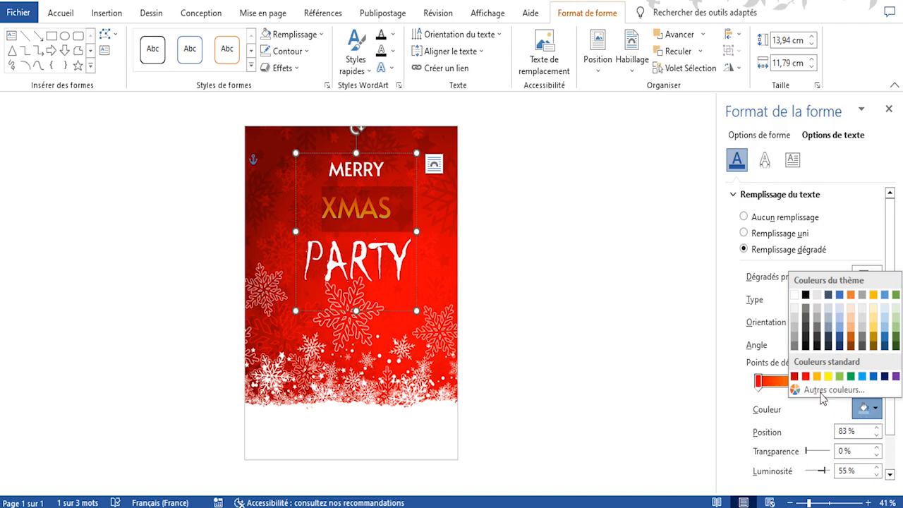
click(818, 376)
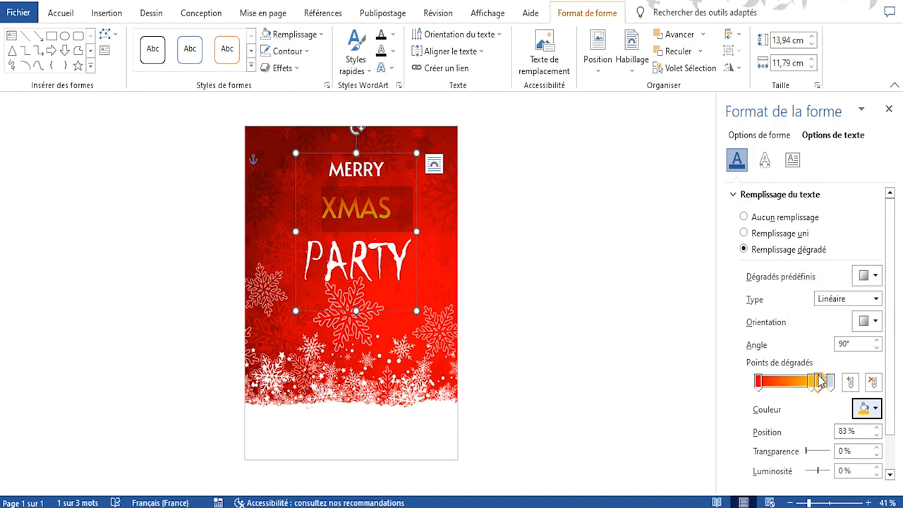
click(831, 381)
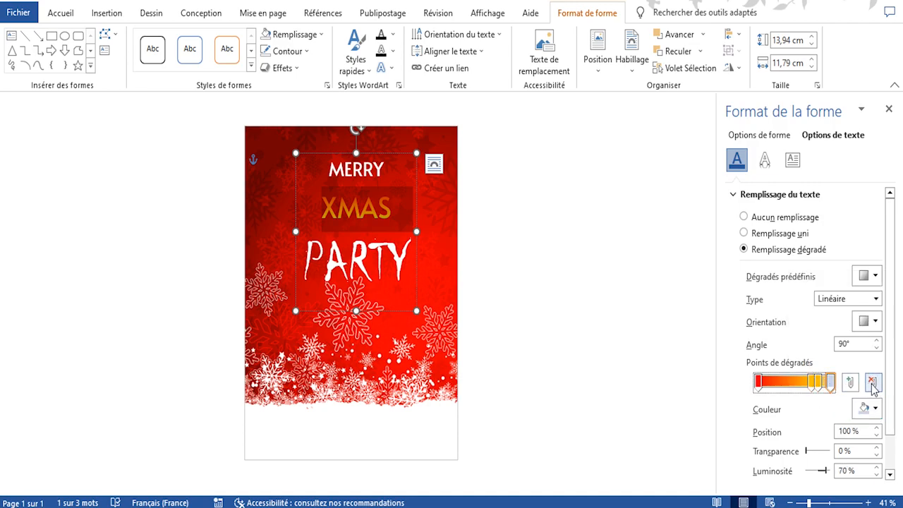
click(873, 383)
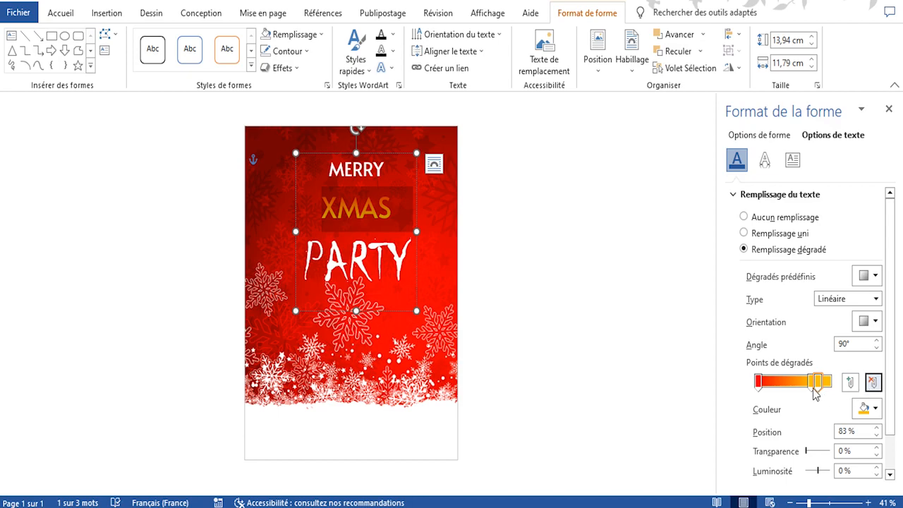
drag(819, 382, 820, 382)
click(688, 353)
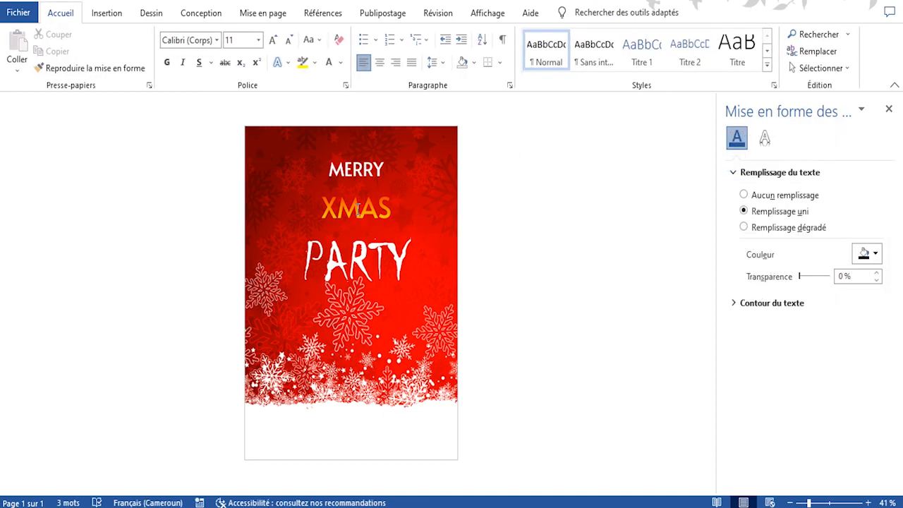
- Draw a rectangle about 11.8 cm high and 11.4 cm wide over the three title lines and remove its fill
click(346, 254)
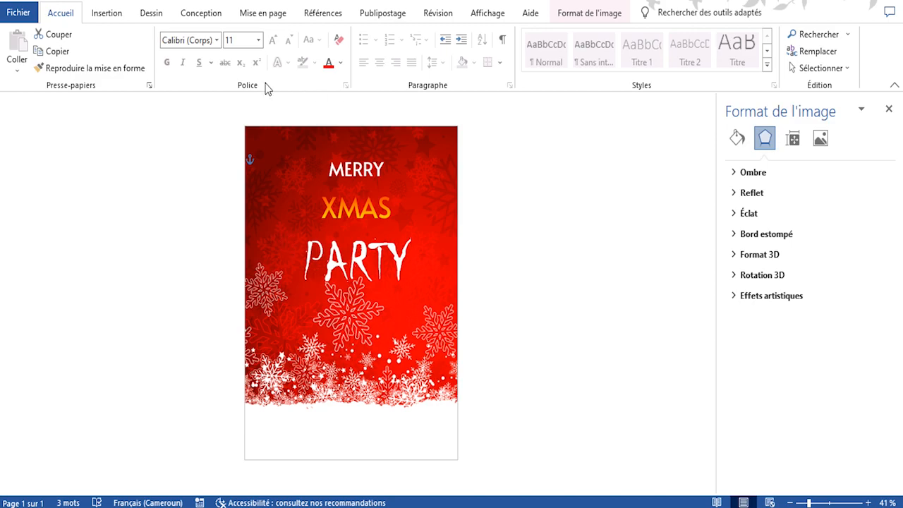
click(108, 14)
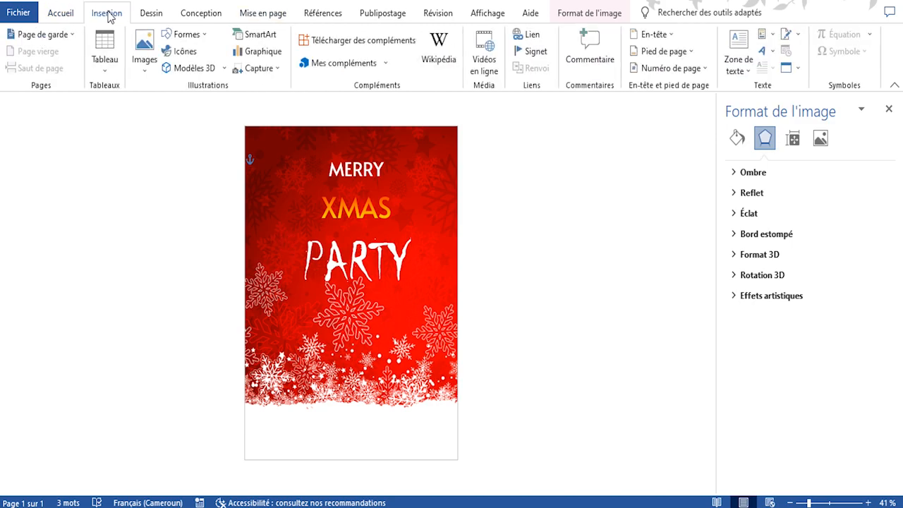
click(203, 36)
click(206, 67)
drag(307, 158, 423, 291)
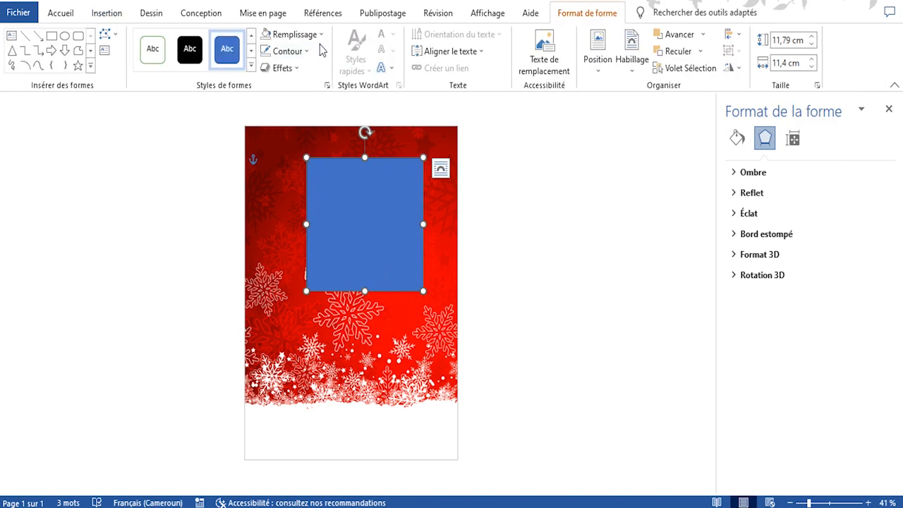
click(267, 36)
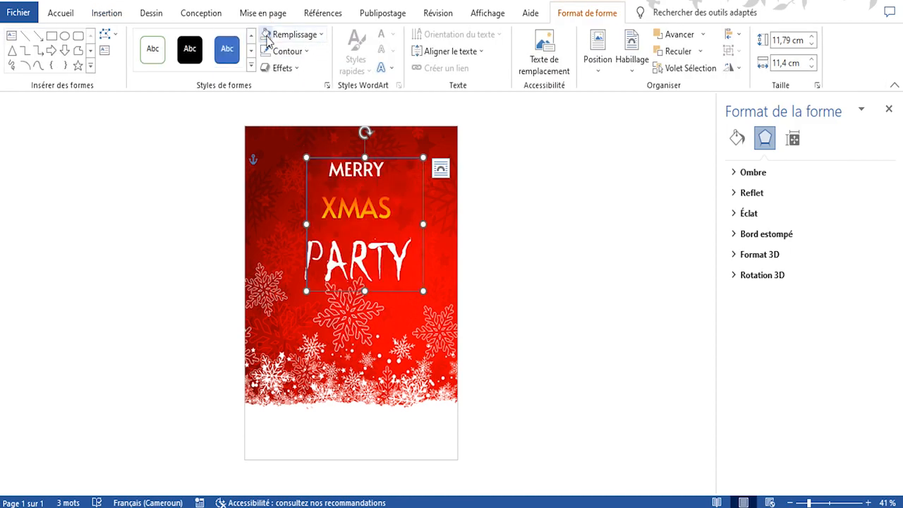
click(287, 51)
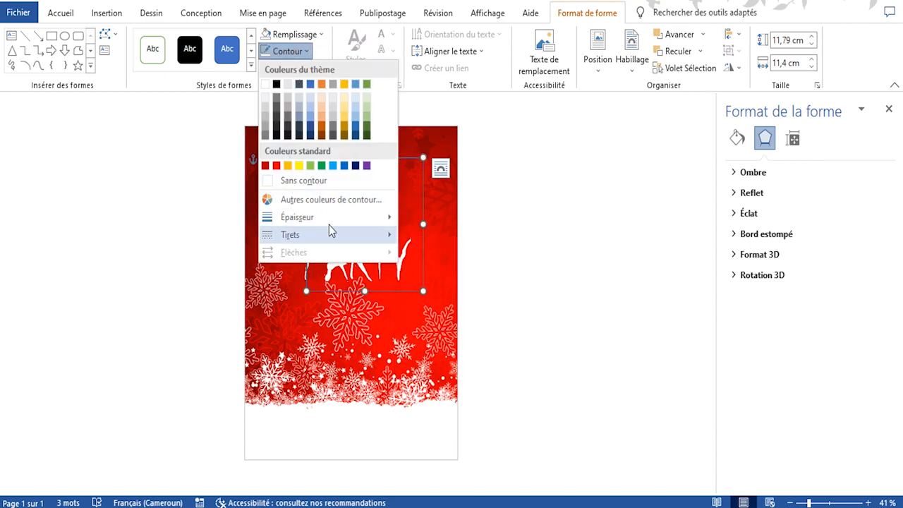
- Keep the rectangle without fill and give it a gradient outline
click(733, 141)
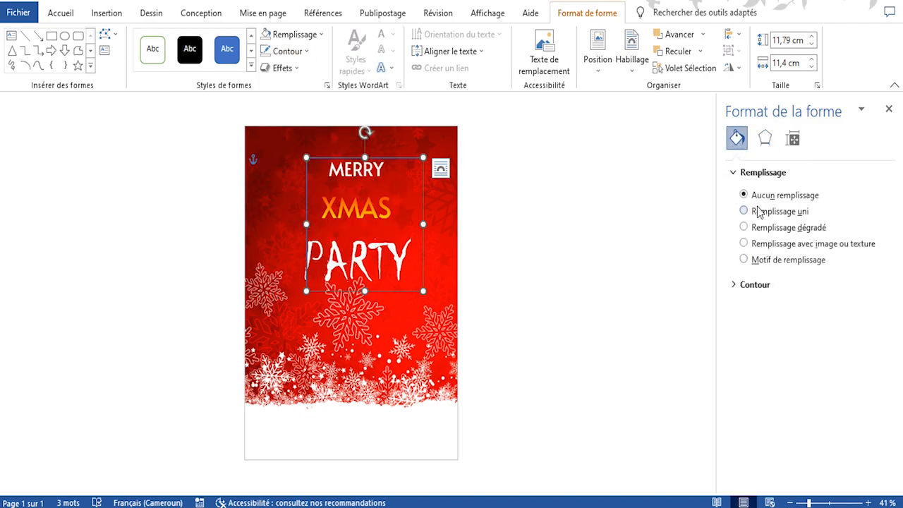
click(744, 228)
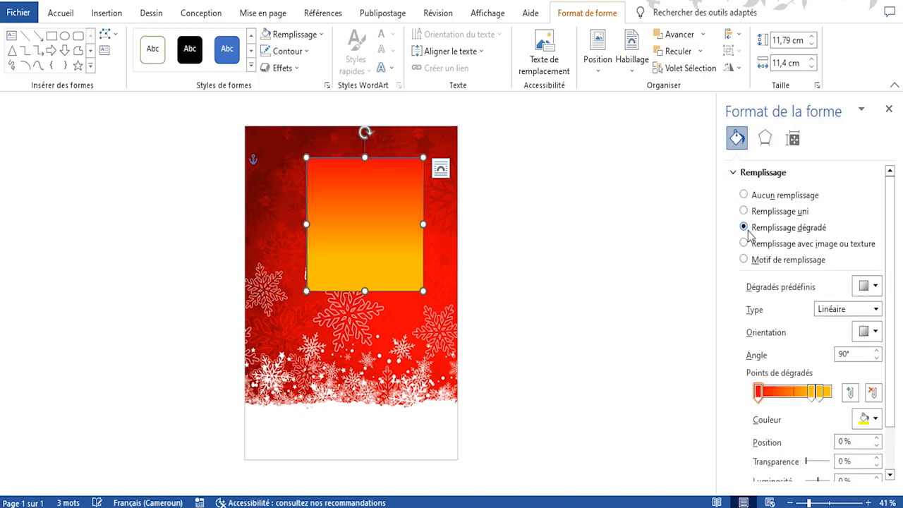
click(743, 195)
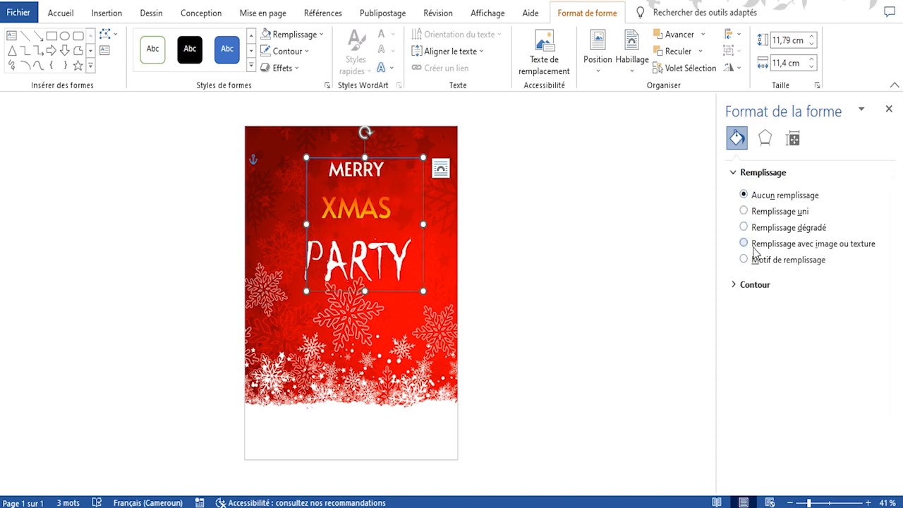
click(736, 285)
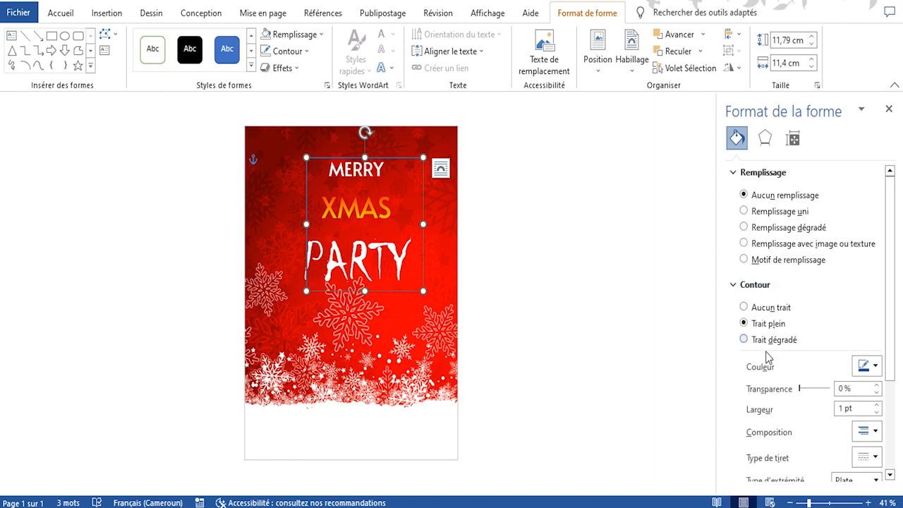
click(744, 340)
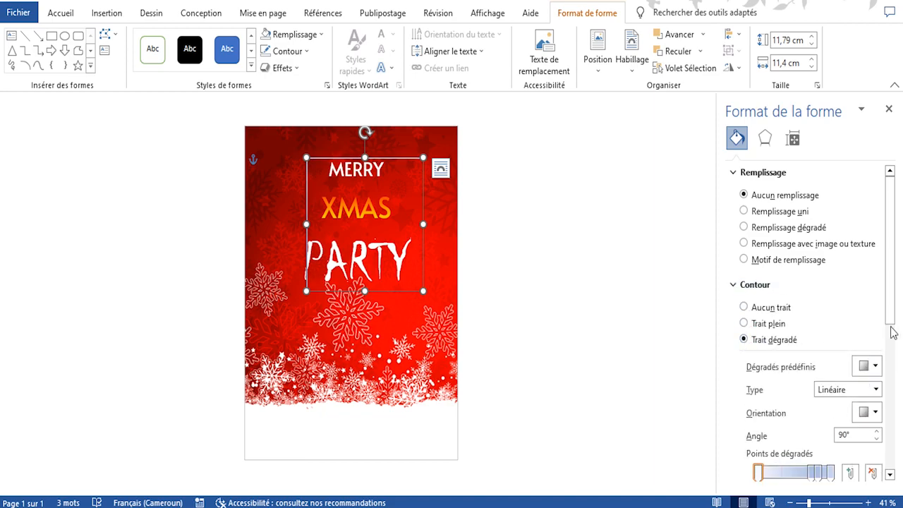
- Colour the first gradient stop of the rectangle's outline red and the stop at 74% orange
drag(894, 318, 893, 395)
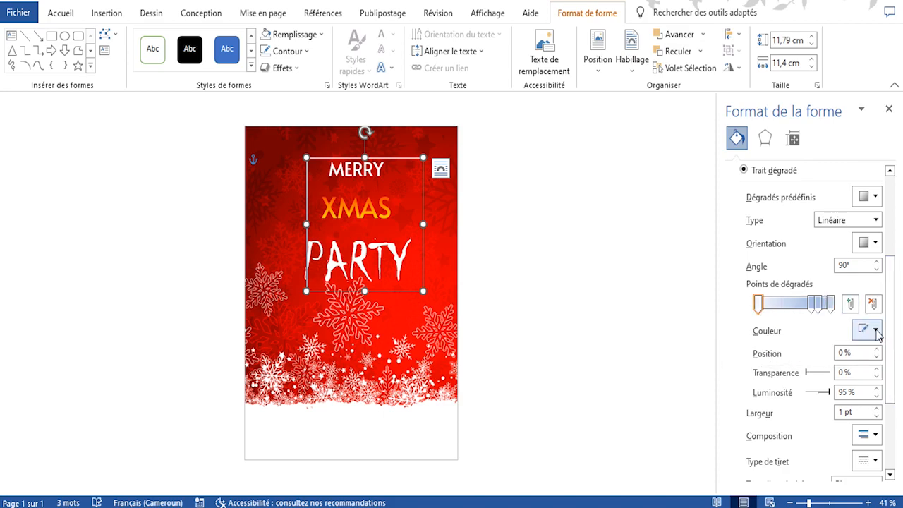
click(876, 331)
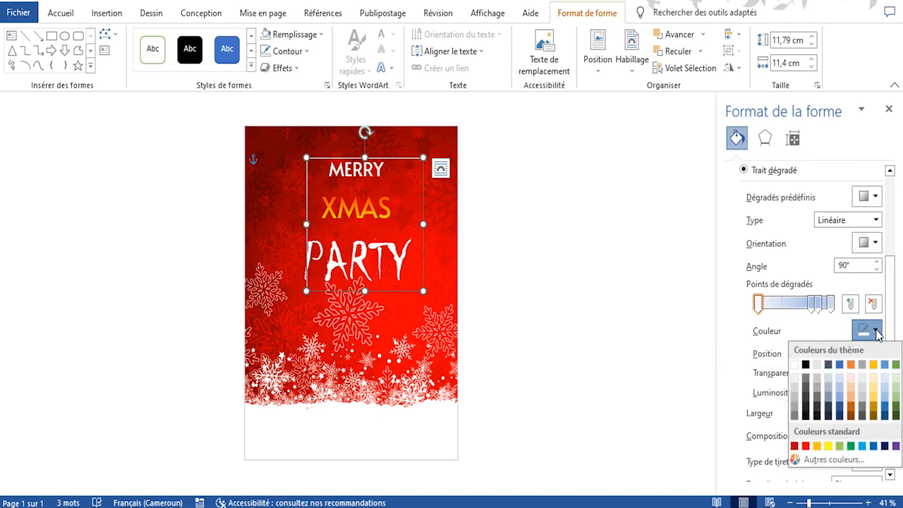
click(805, 449)
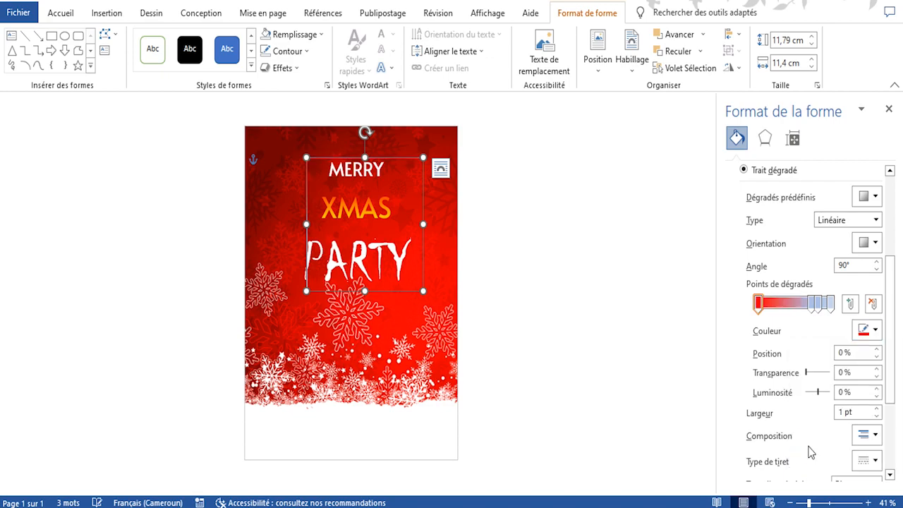
click(812, 304)
click(876, 330)
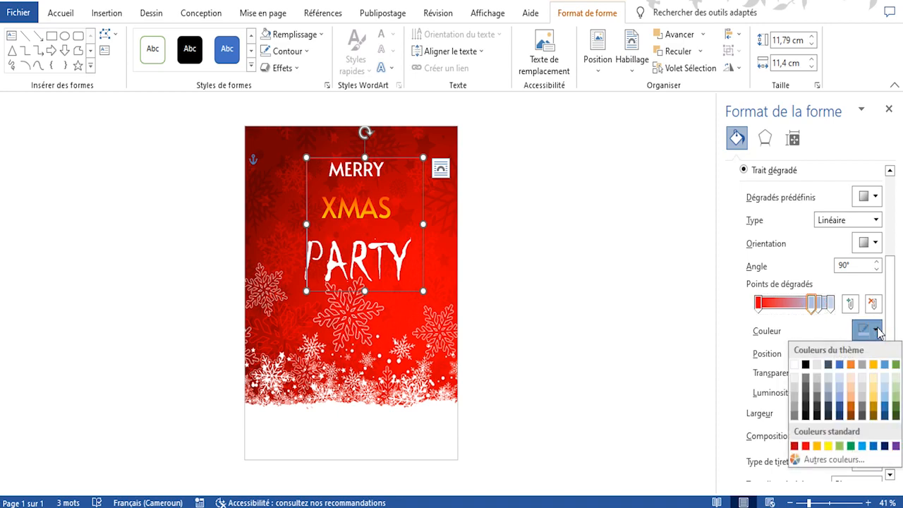
click(817, 446)
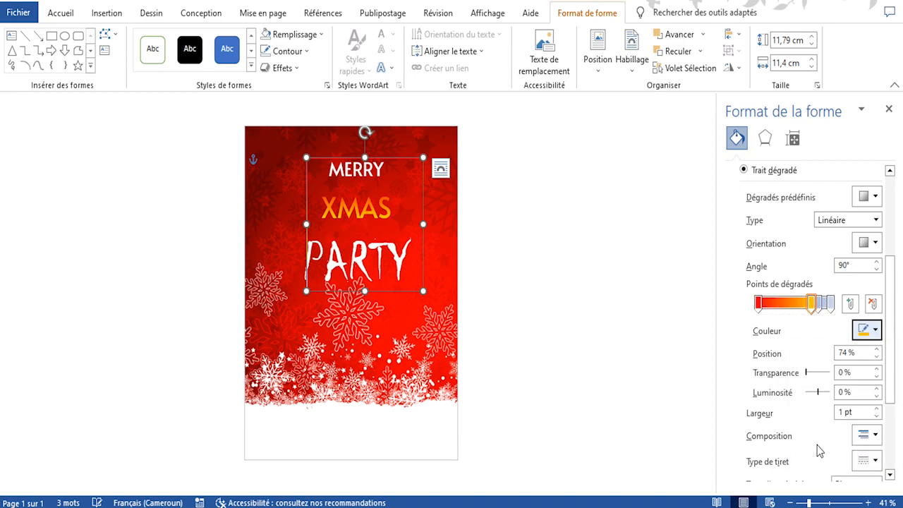
- Colour the 83% gradient stop of the rectangle's outline orange and delete the stop at 100%
click(821, 304)
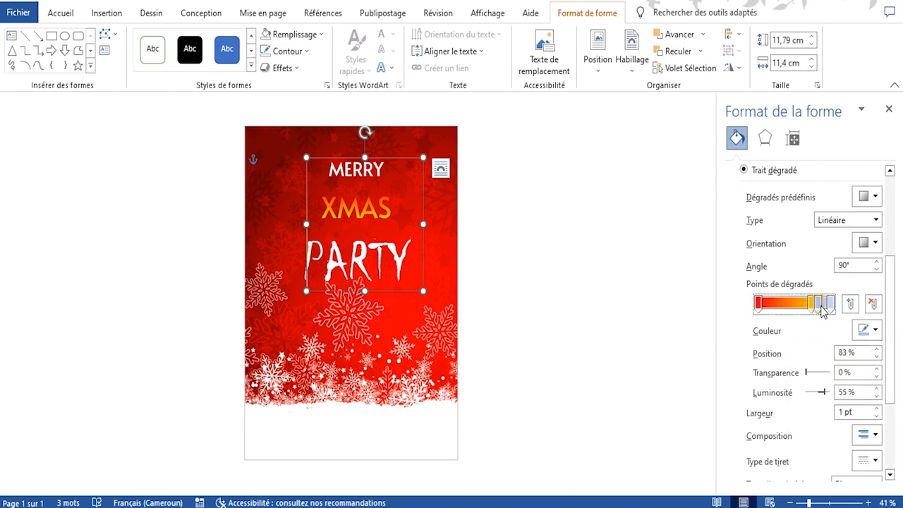
click(876, 331)
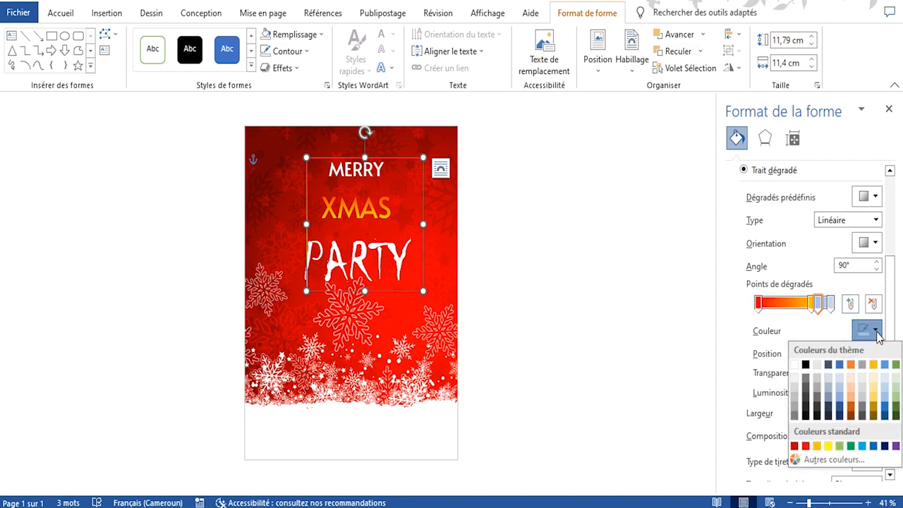
click(817, 447)
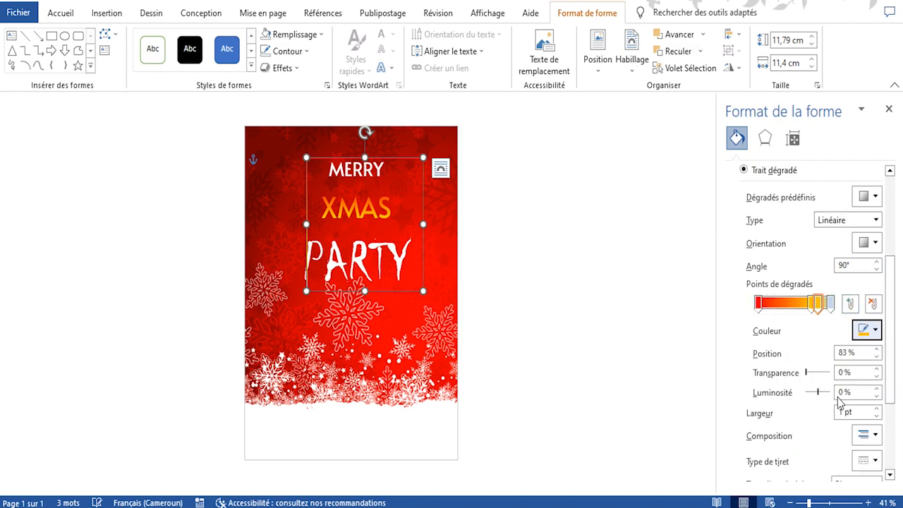
click(831, 304)
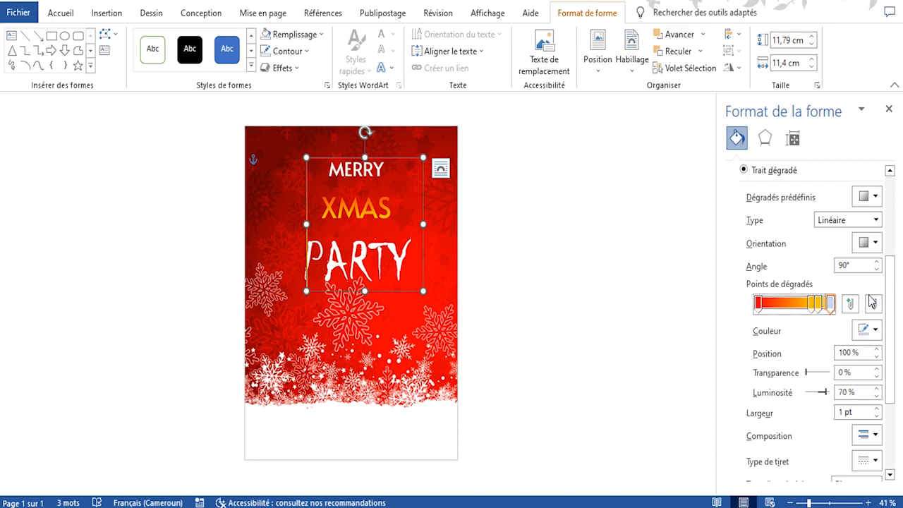
click(873, 303)
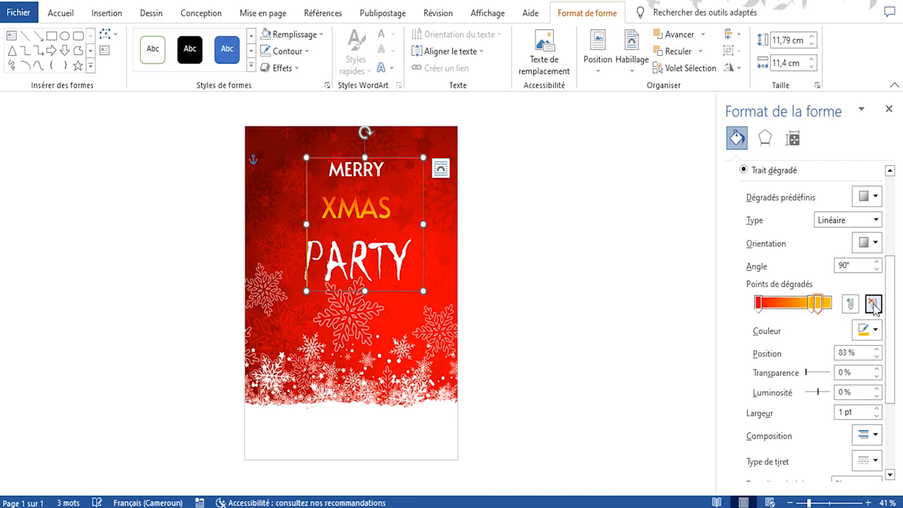
click(501, 287)
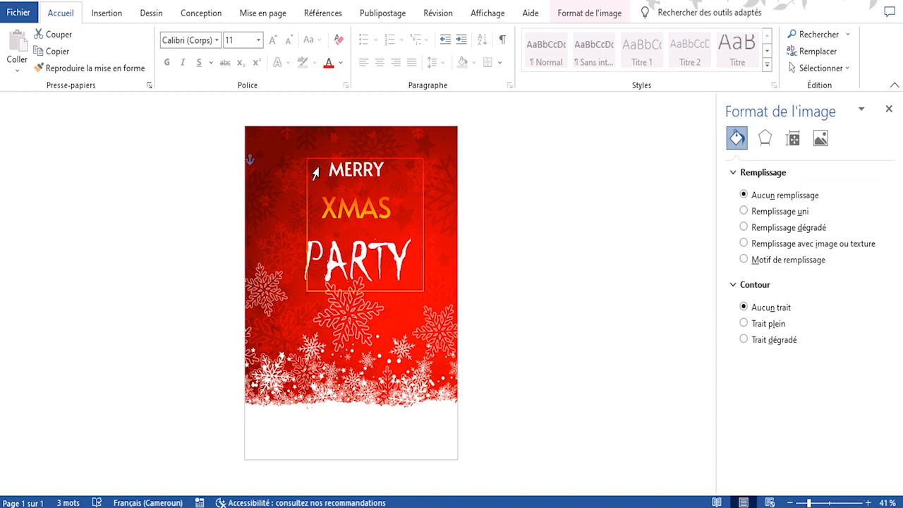
- Set the rectangle's outline thickness to 4½ pt and reverse its gradient direction so orange is at the top
click(395, 163)
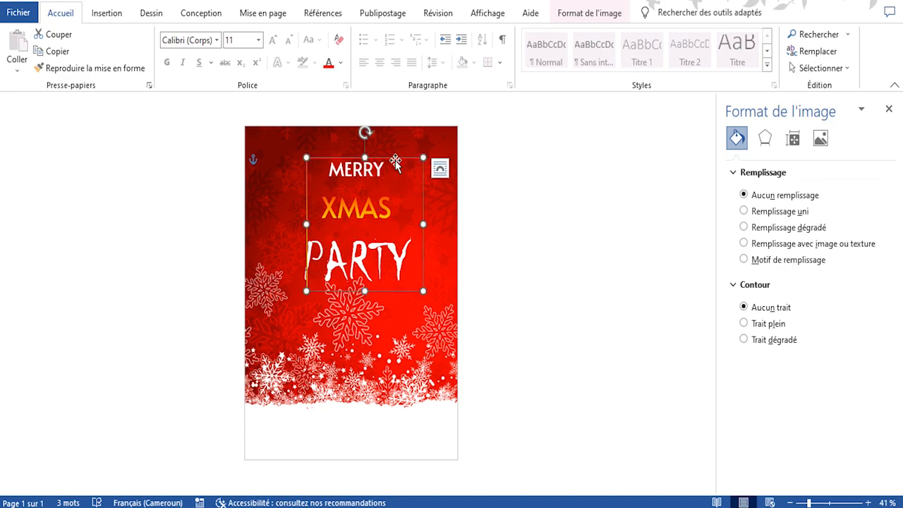
click(587, 13)
click(308, 53)
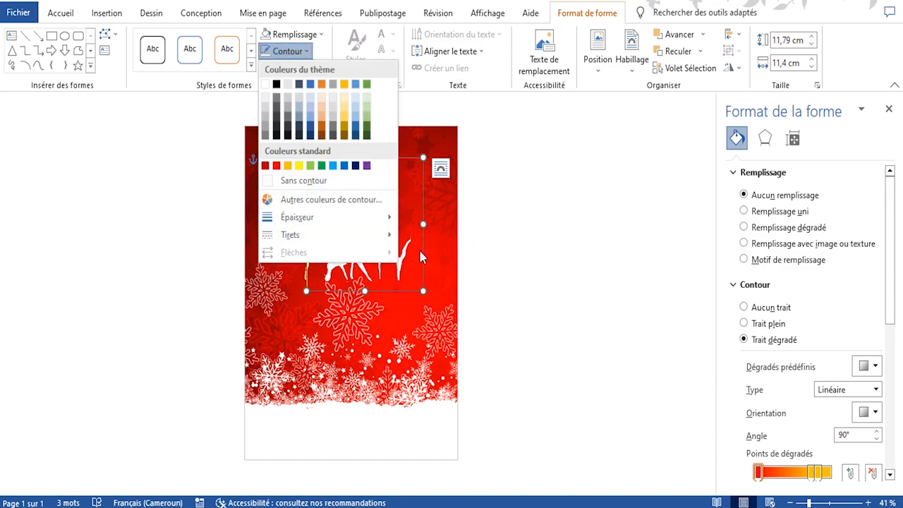
mouse_move(384, 217)
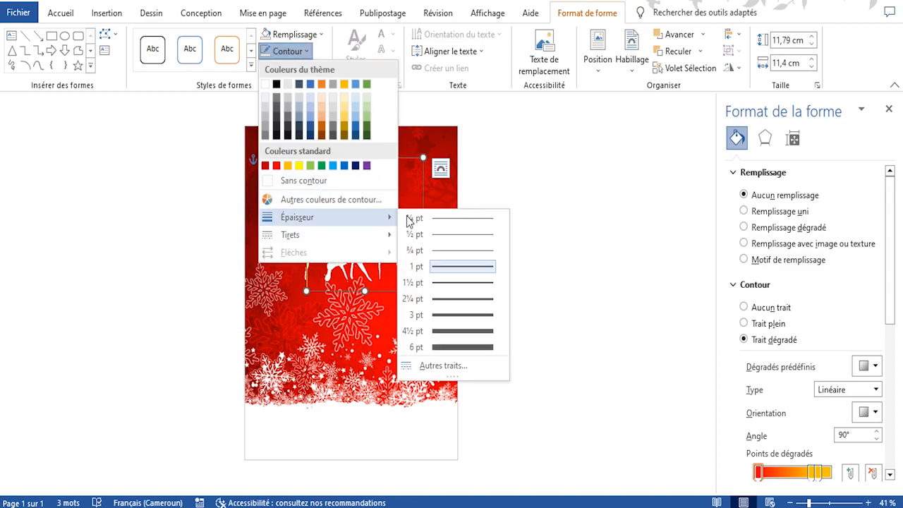
click(450, 331)
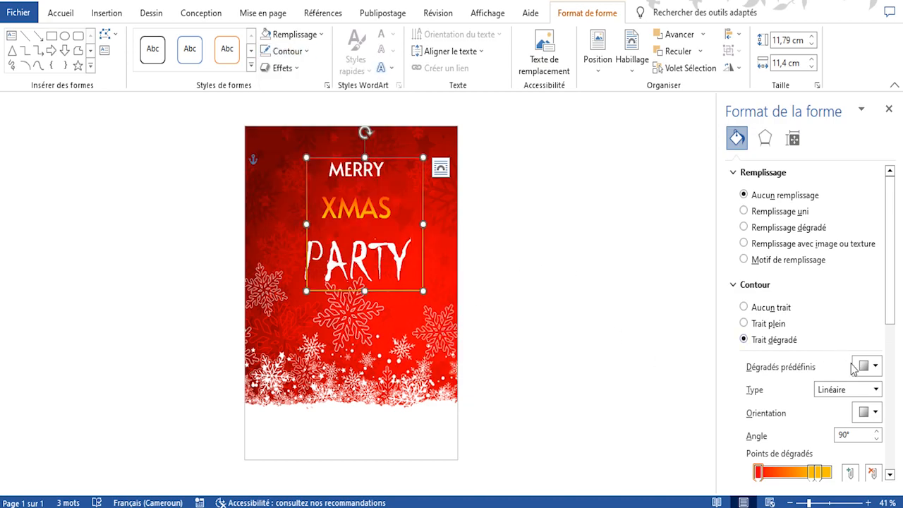
click(876, 414)
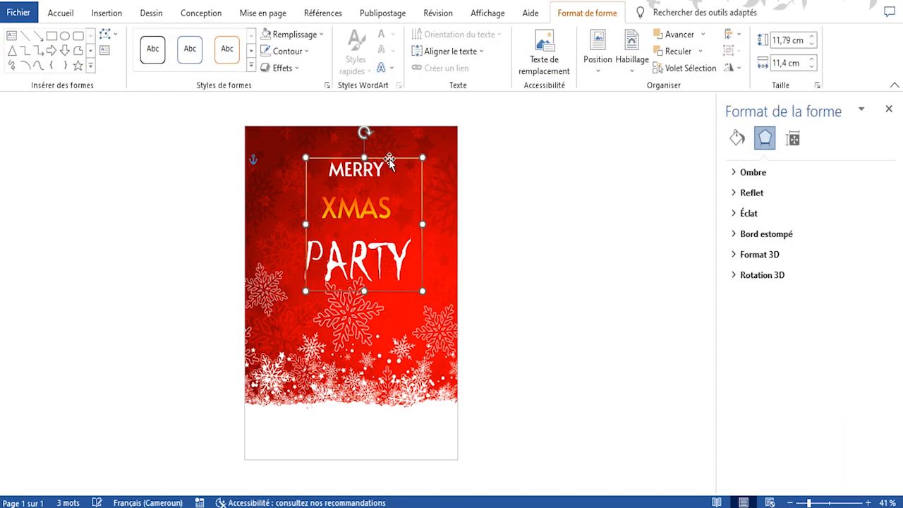
- Nudge the gradient rectangle left until it is centred around the three title lines
key(Left)
key(Left)
key(Left)
key(Left)
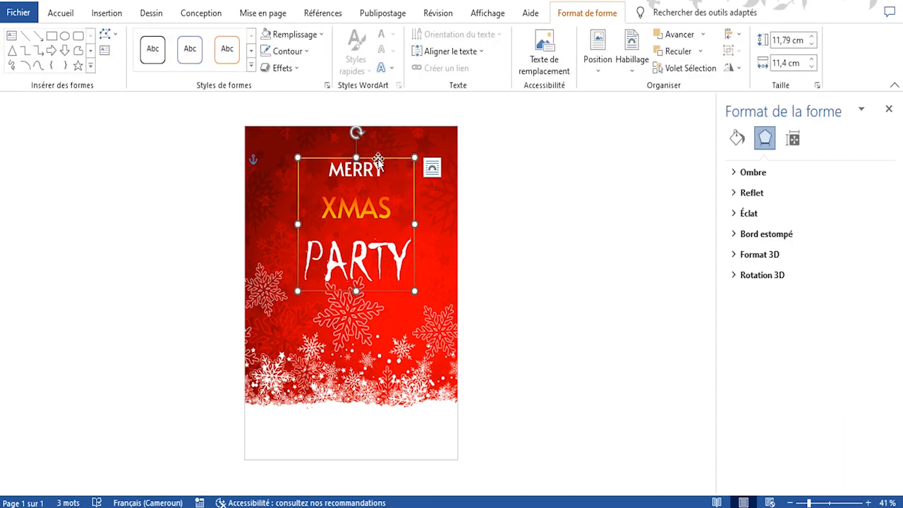
- Duplicate the gradient rectangle, rotate the copy slightly counter-clockwise and shift it left over the original as a tilted frame
key(ctrl+d)
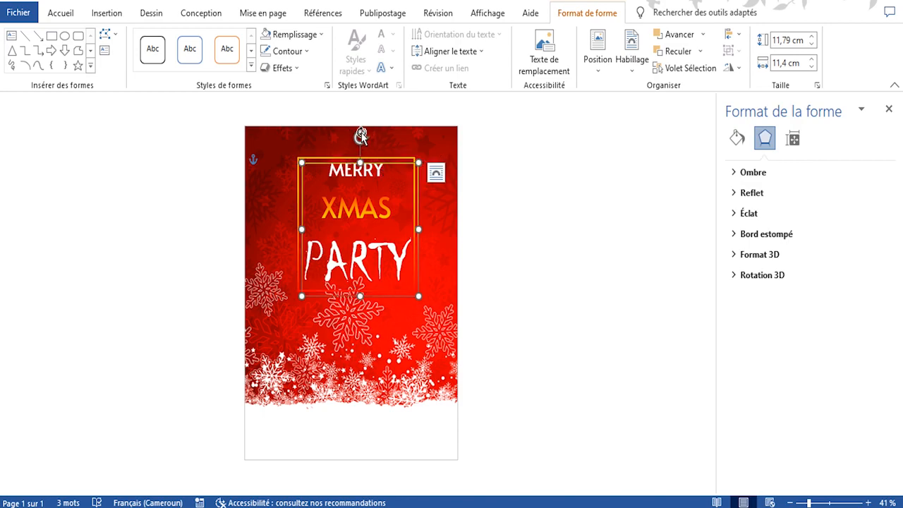
drag(360, 135, 324, 103)
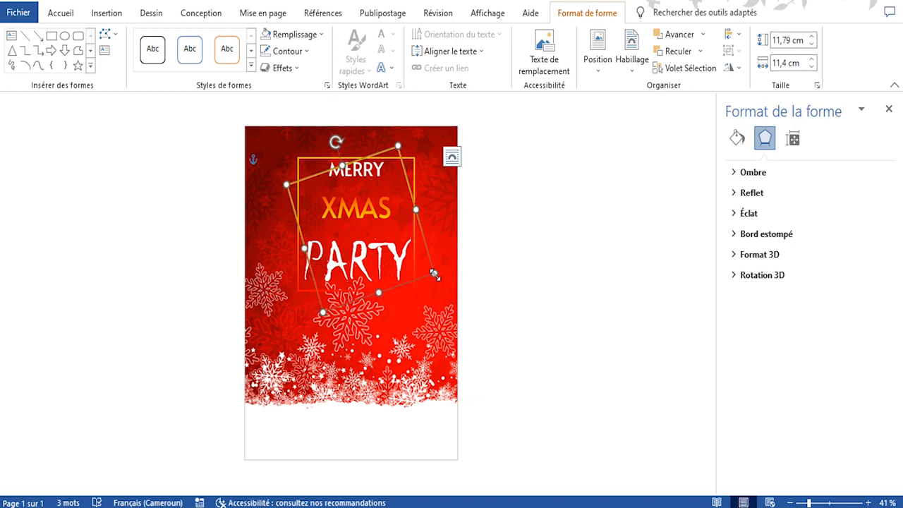
drag(410, 280, 389, 276)
click(526, 275)
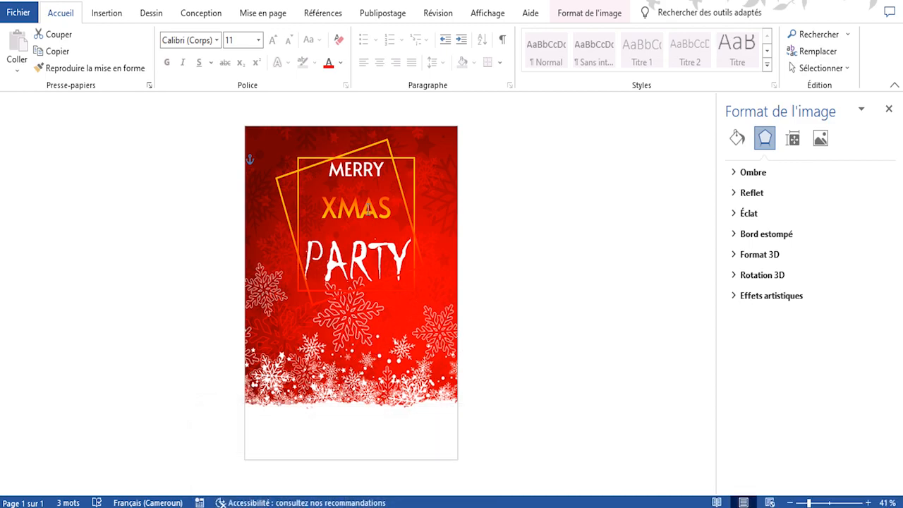
- Duplicate the MERRY XMAS PARTY text box and move the copy down below the original title
click(367, 209)
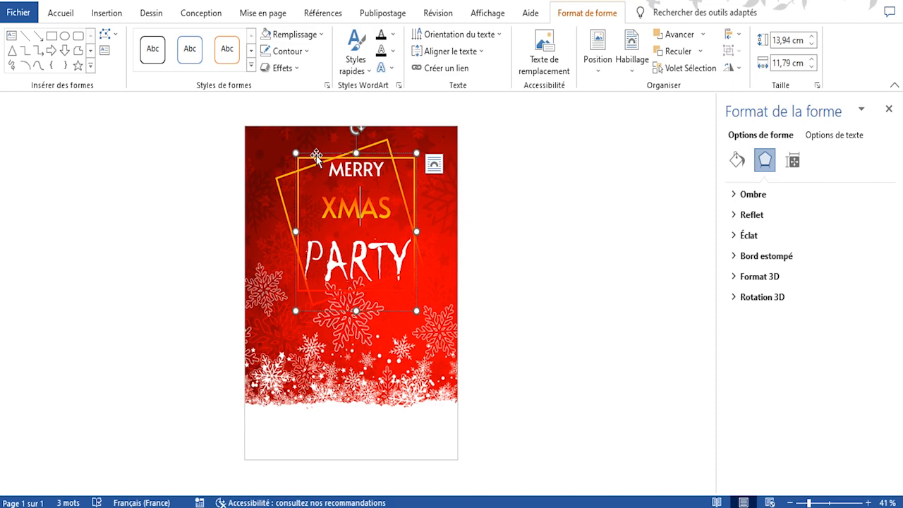
key(ctrl+d)
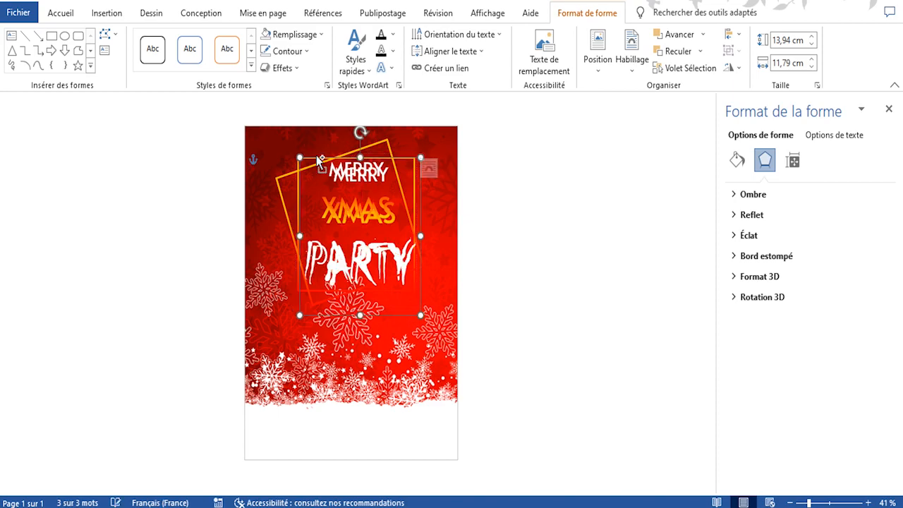
key(Down)
key(Down)
key(Down)
key(Down)
key(Down)
key(Down)
key(Down)
key(Down)
key(Down)
key(Down)
key(Down)
key(Down)
key(Down)
key(Down)
key(Down)
key(Down)
key(Down)
key(Down)
key(Down)
key(Down)
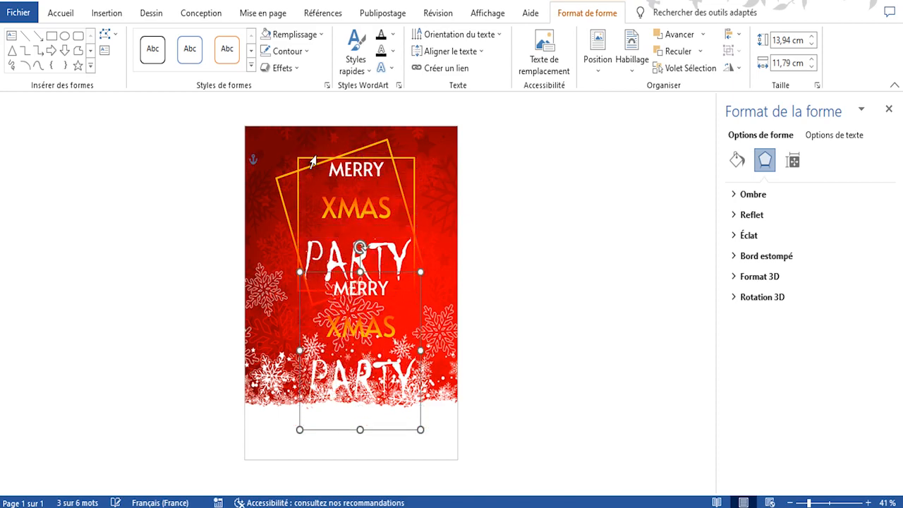
- Replace the copied text with DECEMBER 24TH, shrink its box to one line and place it beneath PARTY
text(DECEMBER 24TH)
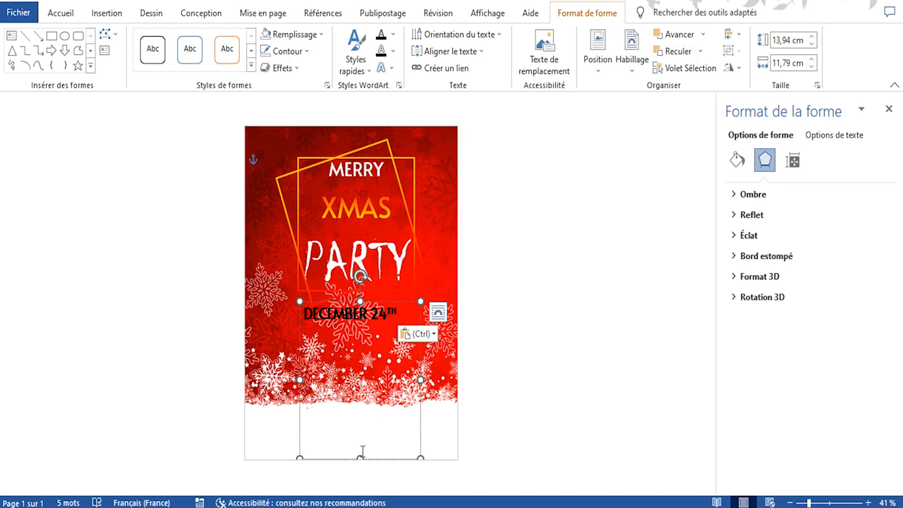
drag(362, 457, 385, 289)
click(311, 356)
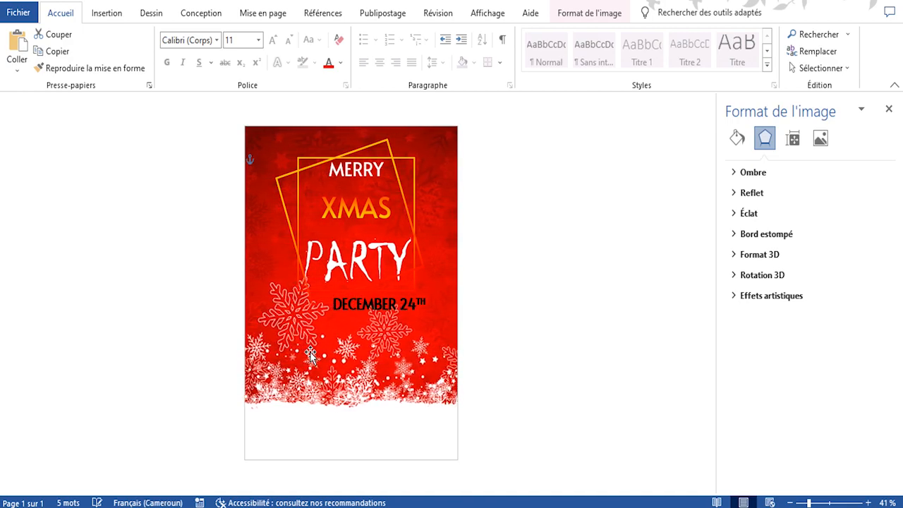
click(363, 305)
click(357, 319)
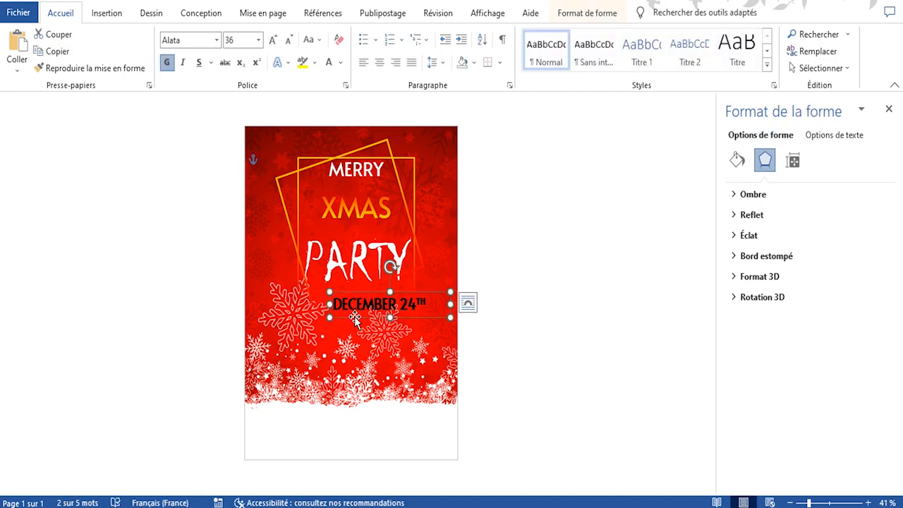
click(369, 306)
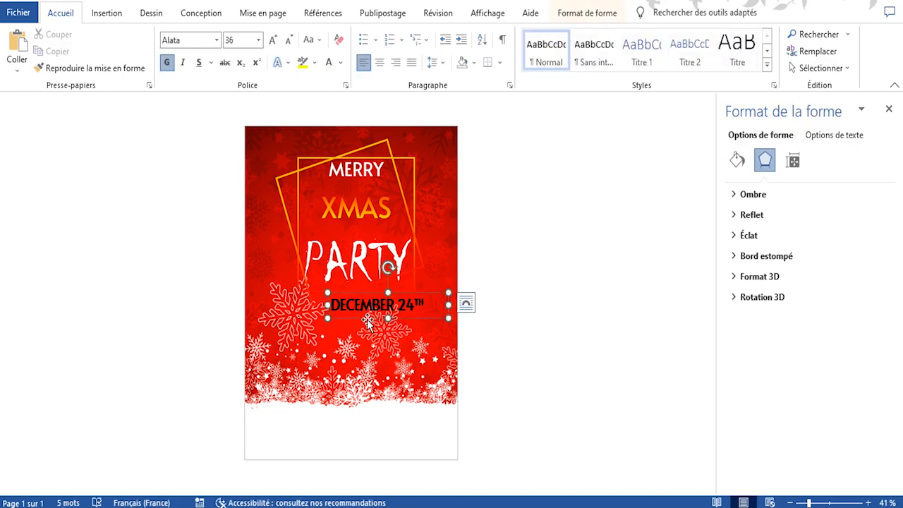
- Copy the date text box below the date, make it a narrow box with white 09 PM text and move it under DECEMBER
click(367, 319)
drag(367, 320, 391, 365)
drag(452, 340, 362, 340)
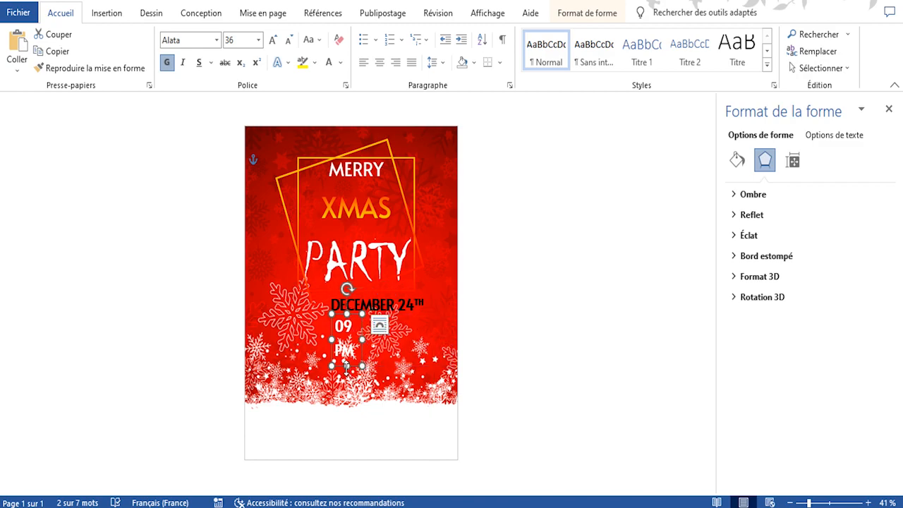
drag(351, 368, 343, 361)
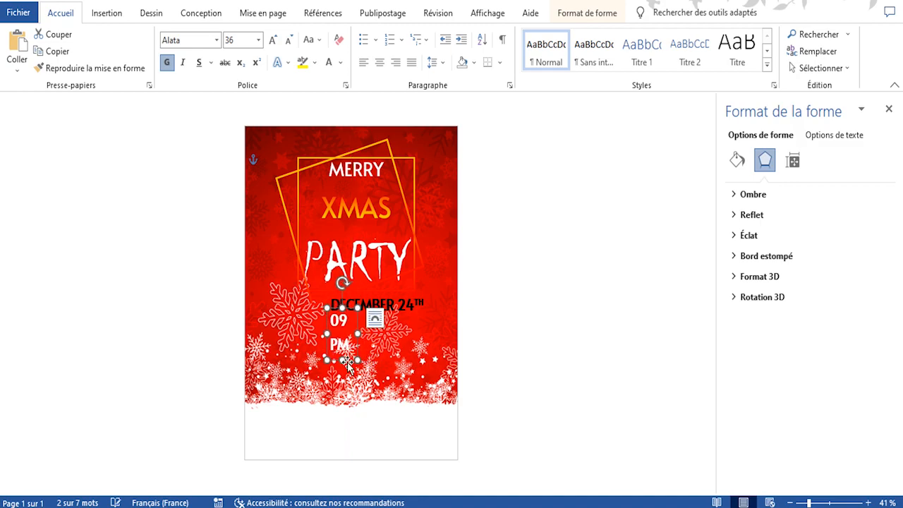
click(439, 368)
- Draw a rounded rectangle about 3.3 cm high and 14.9 cm wide below the 09 PM text and fully round its ends
click(113, 15)
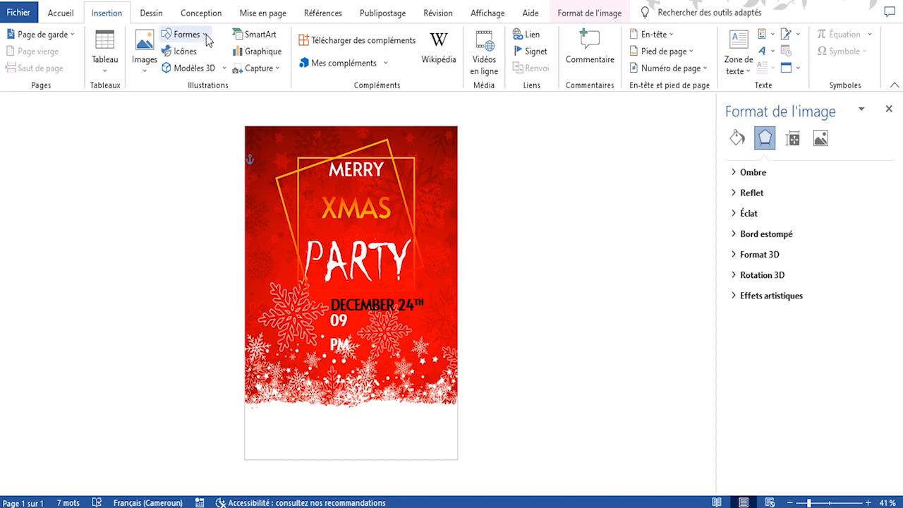
click(204, 35)
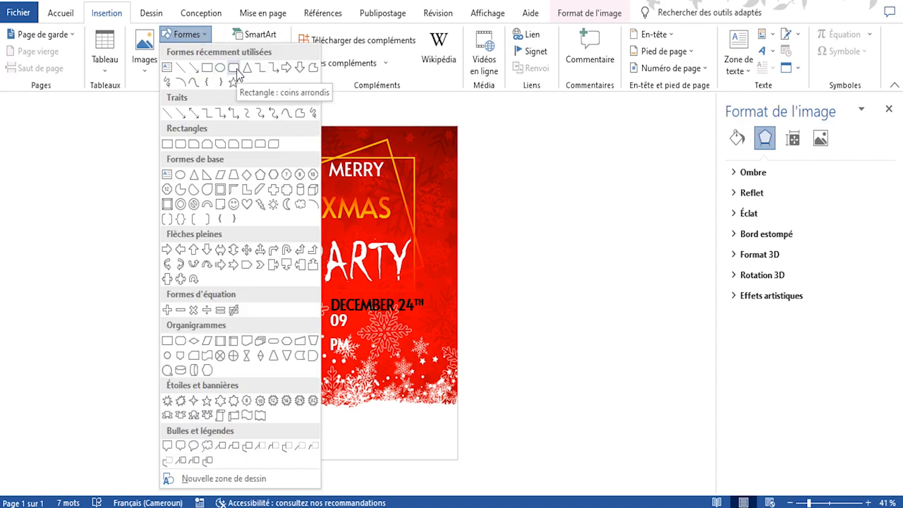
click(235, 68)
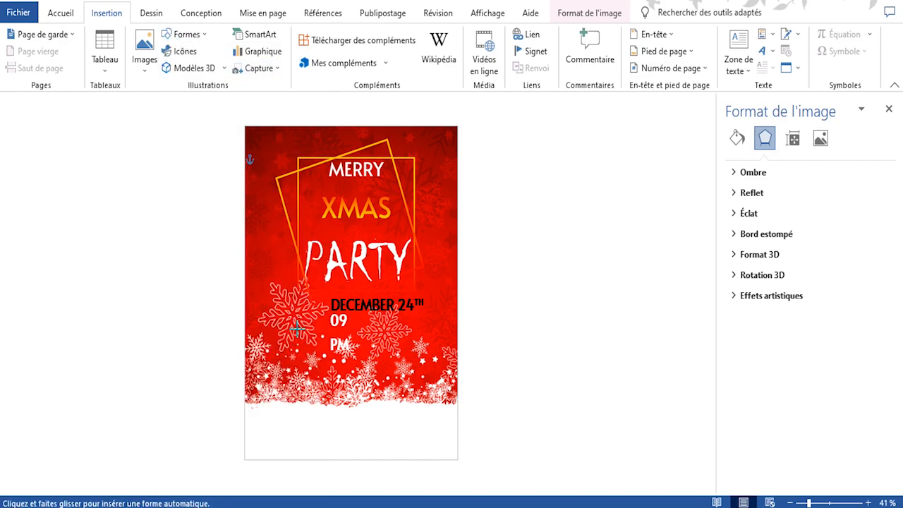
drag(281, 376, 434, 414)
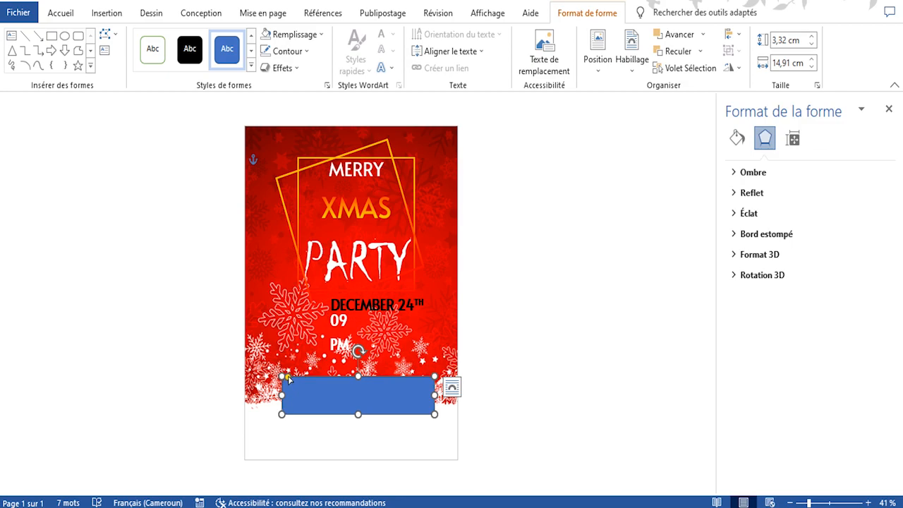
drag(288, 379, 327, 399)
drag(386, 408, 384, 404)
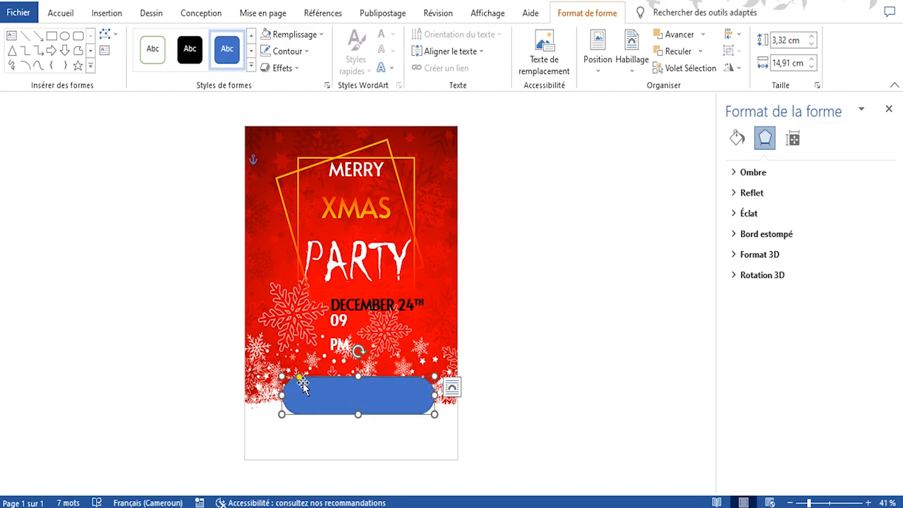
- Fill the rounded rectangle with the near-black theme colour Noir, Texte 1, plus clair 5 %
click(323, 36)
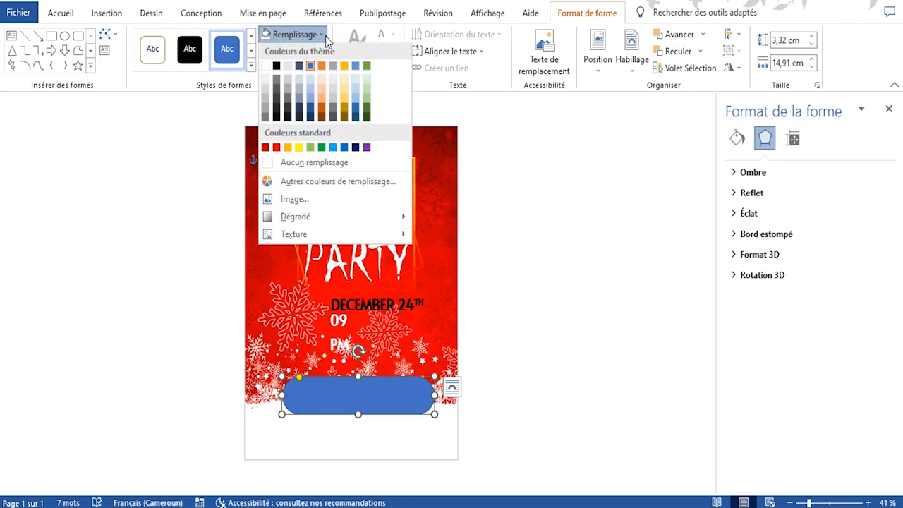
click(276, 67)
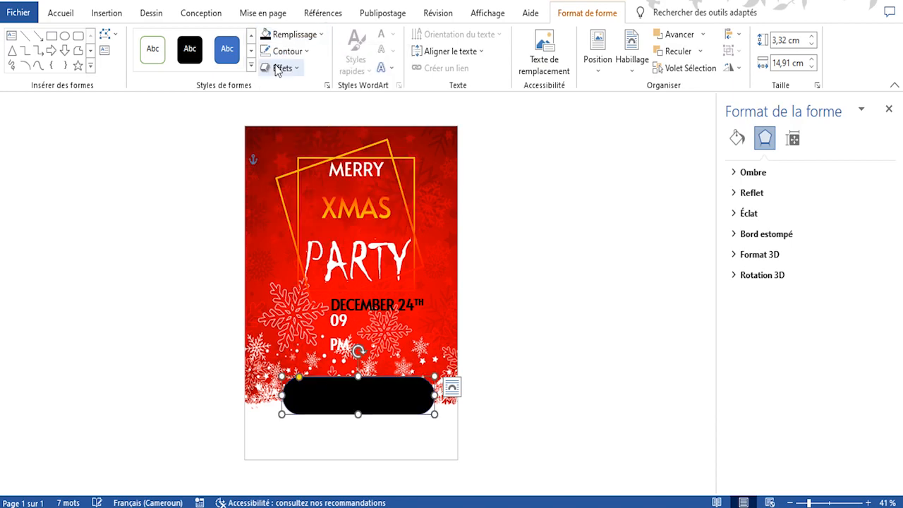
click(323, 36)
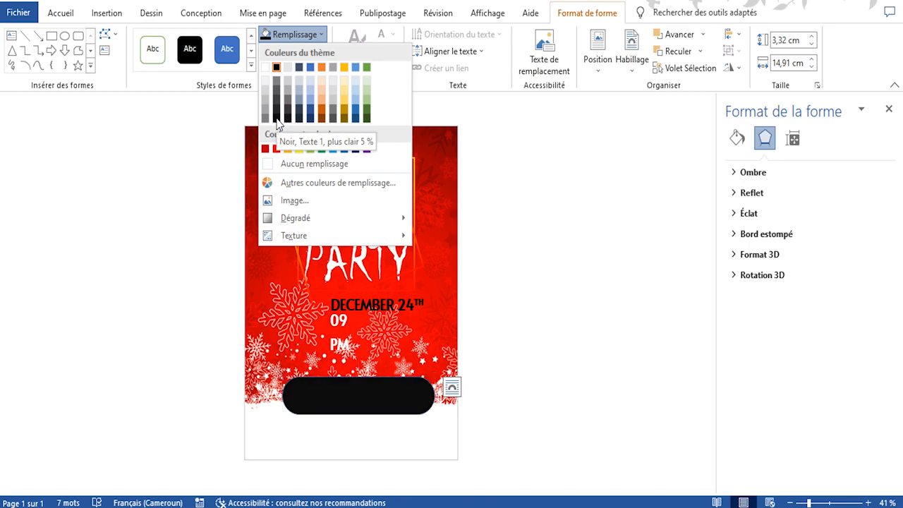
click(276, 118)
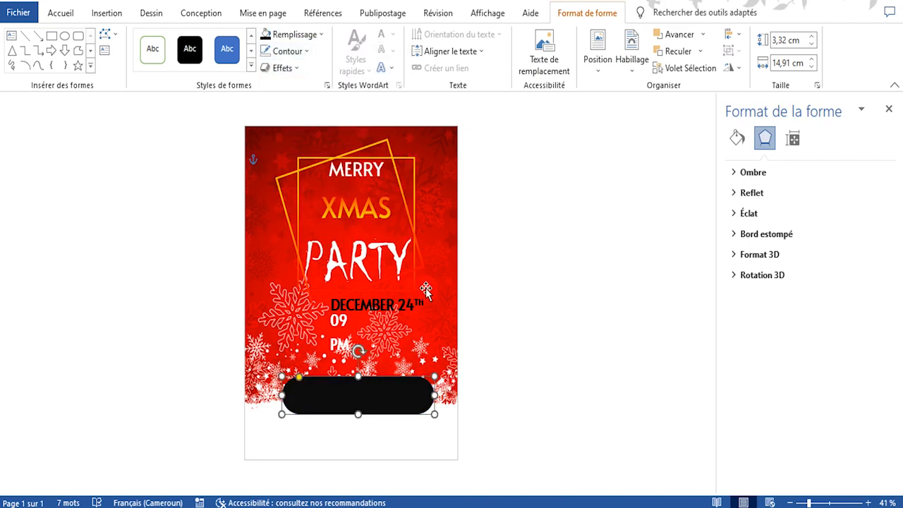
click(362, 469)
- Widen the black rounded rectangle to about 16.1 cm and reduce its height to about 2.3 cm
click(302, 399)
drag(282, 393, 270, 394)
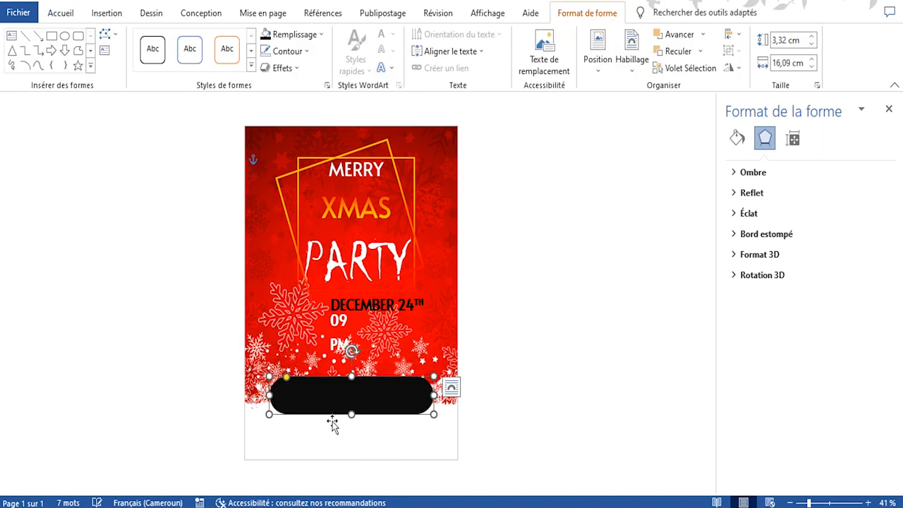
drag(350, 414, 350, 403)
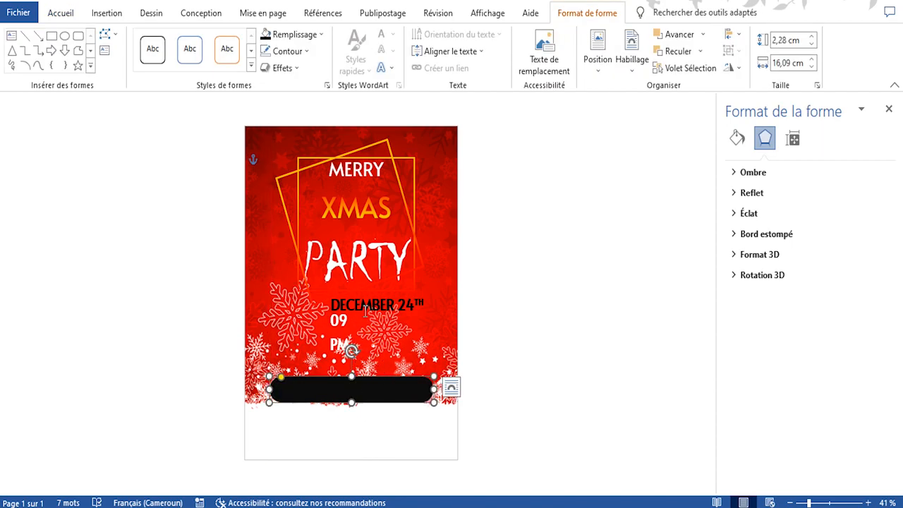
- Duplicate the DECEMBER 24TH text box and move the copy down to just above the black banner
click(351, 295)
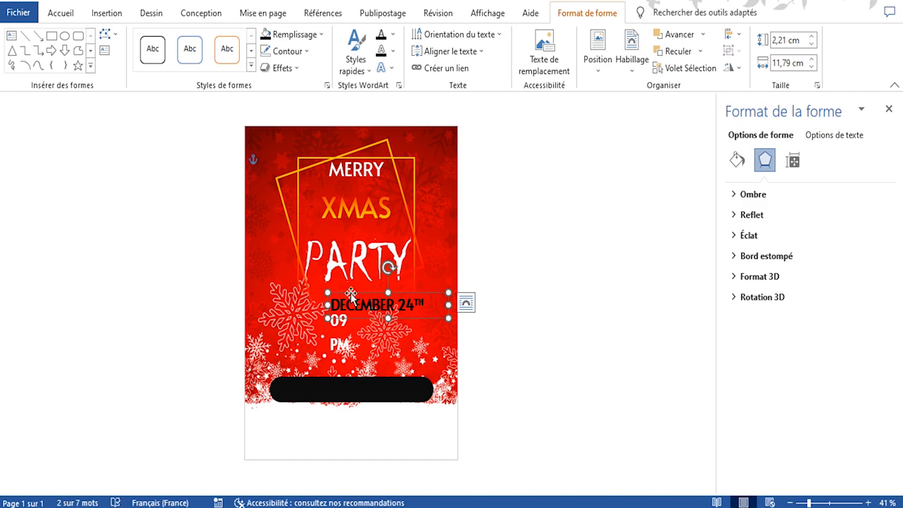
key(ctrl+v)
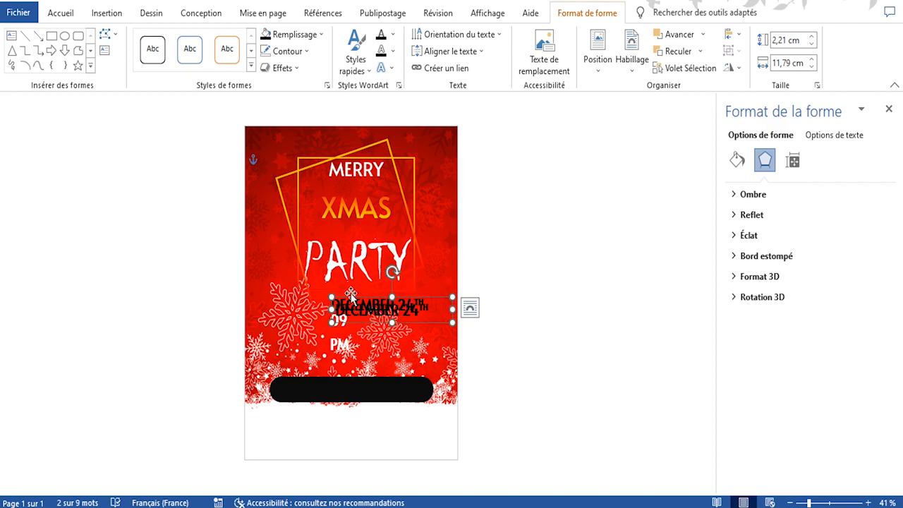
key(Down)
key(Down)
key(Down)
key(Down)
key(Down)
key(Down)
key(Down)
key(Down)
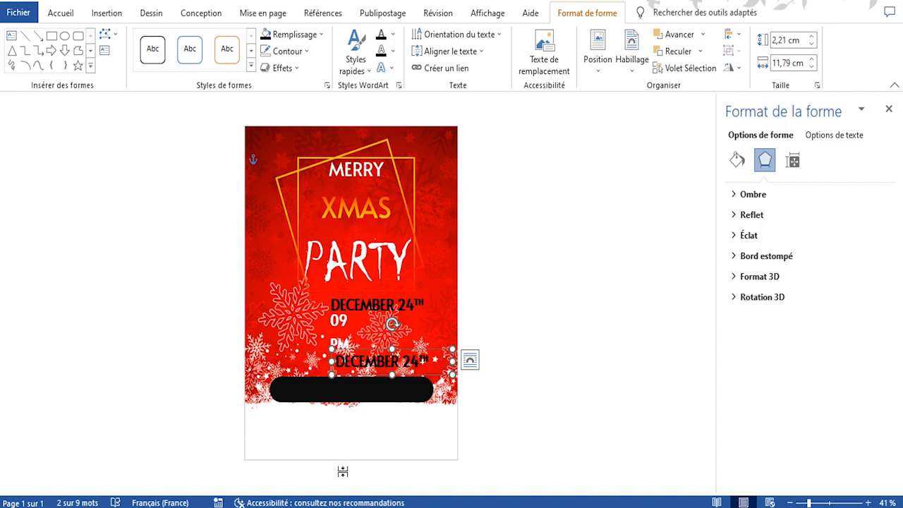
- Replace the copy's text with orange "DJ NAME | DJ NAME | DJ NAME", widen the box to about 17.9 cm and place it over the black banner
drag(433, 361, 316, 360)
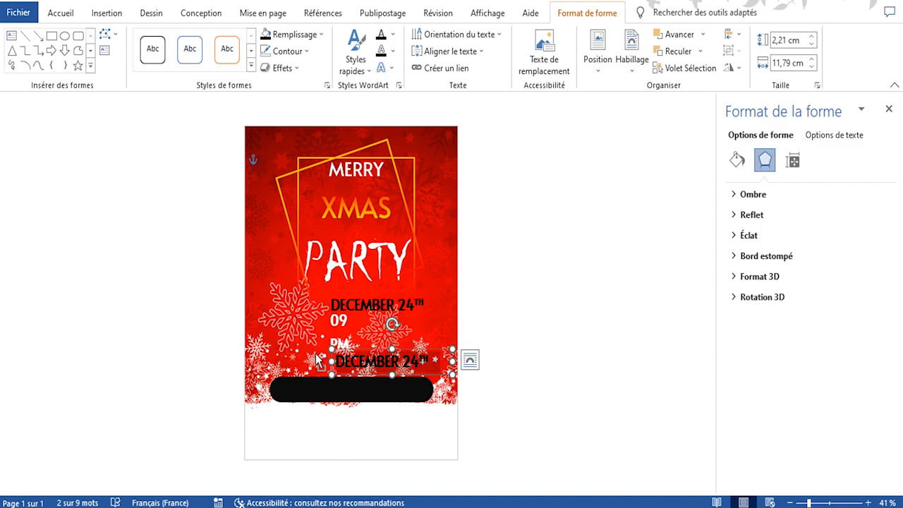
key(ctrl+v)
drag(331, 361, 302, 381)
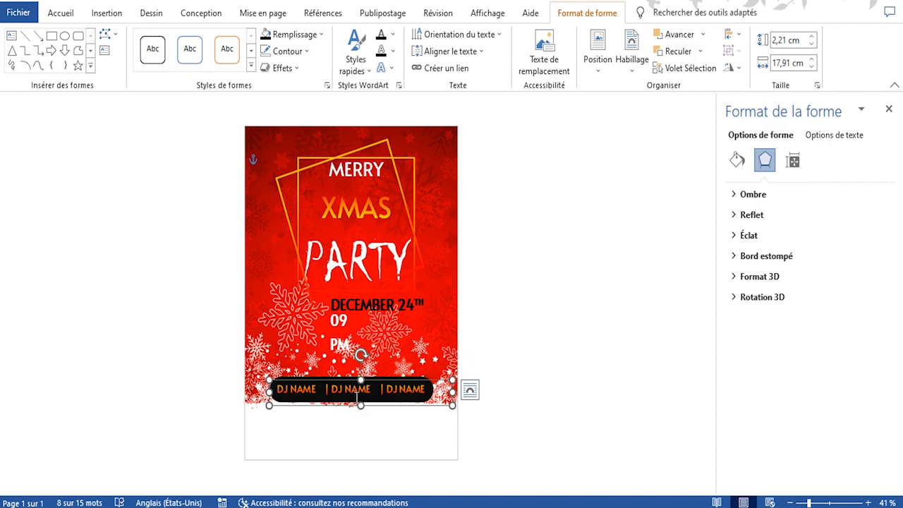
click(409, 442)
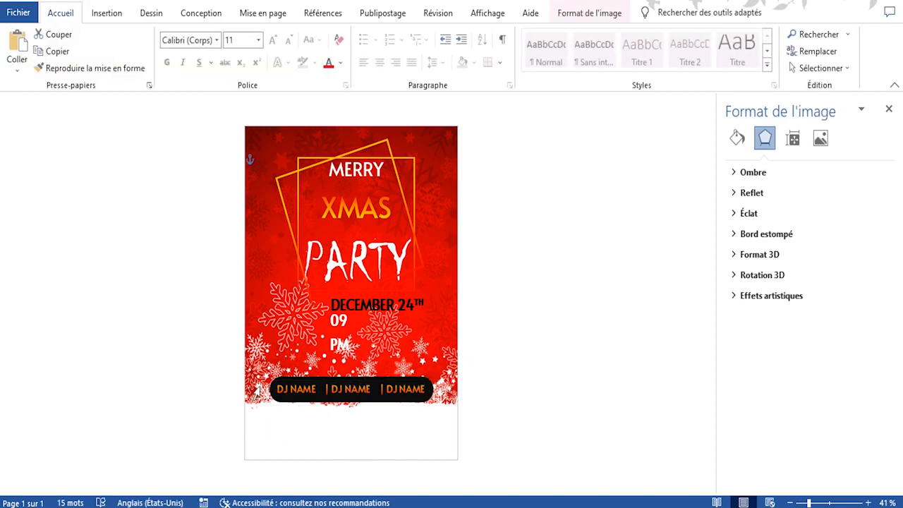
click(340, 344)
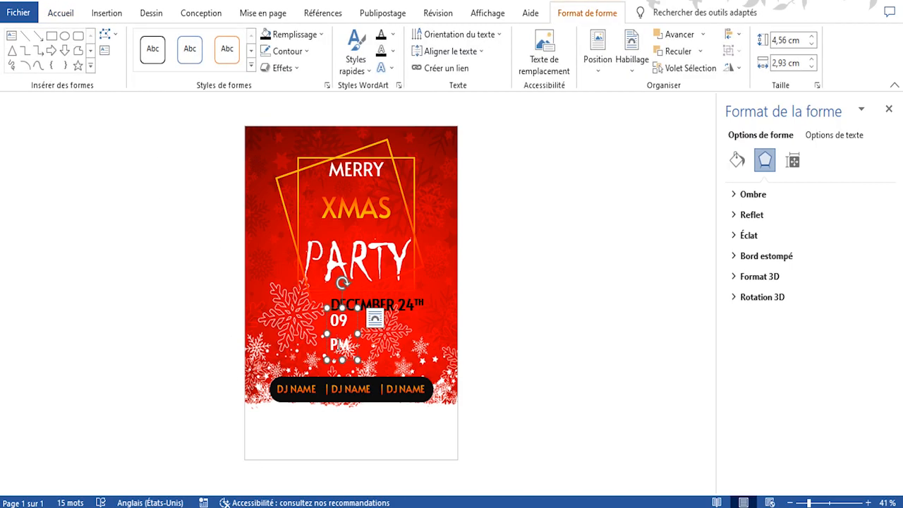
- Duplicate the DECEMBER 24TH text box again and move the copy into the white area just below the black banner
click(388, 301)
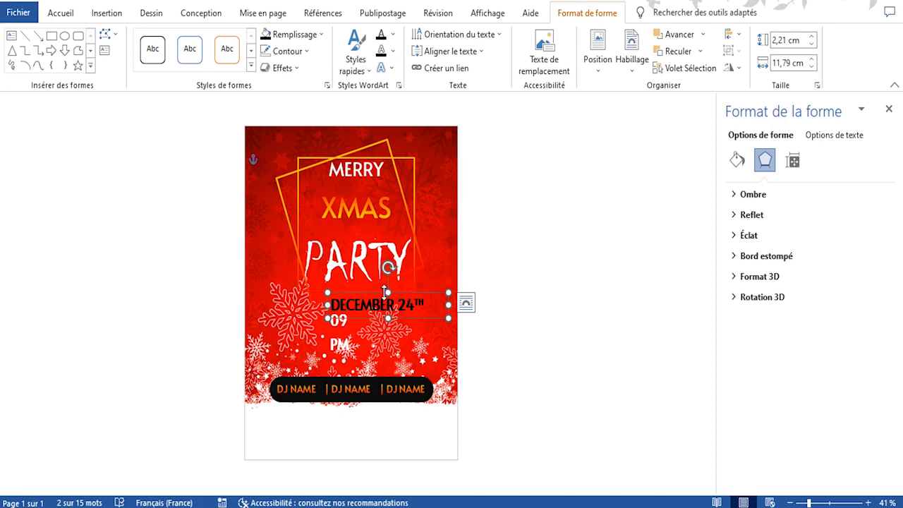
key(ctrl+c)
key(ctrl+v)
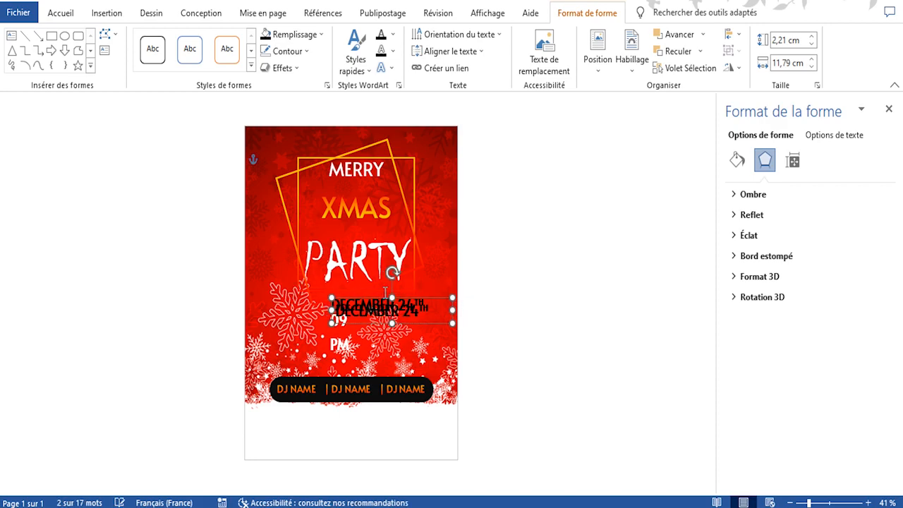
key(Down)
key(Down)
key(Down)
key(Down)
key(Down)
key(Down)
key(Down)
key(Down)
key(Down)
key(Down)
key(Down)
key(Down)
key(Down)
key(Down)
key(Down)
key(Down)
key(Down)
key(Down)
key(Down)
key(Down)
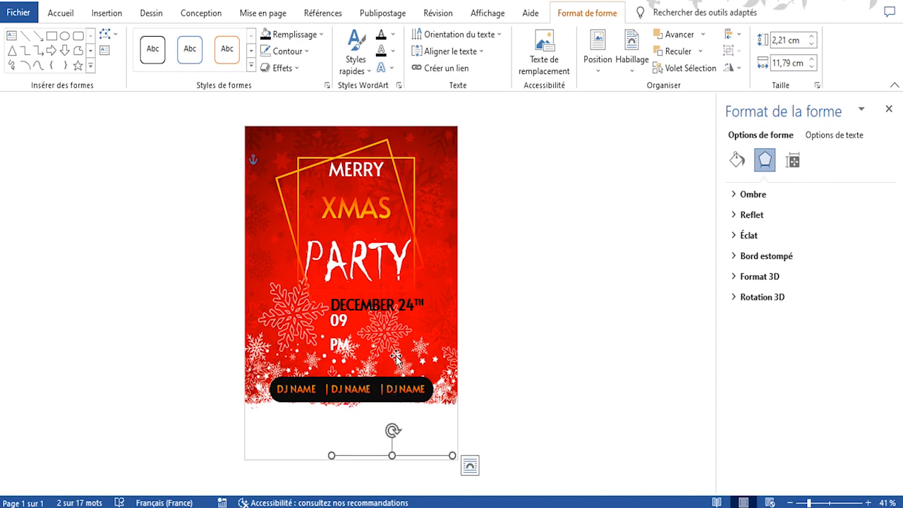
drag(351, 455, 315, 416)
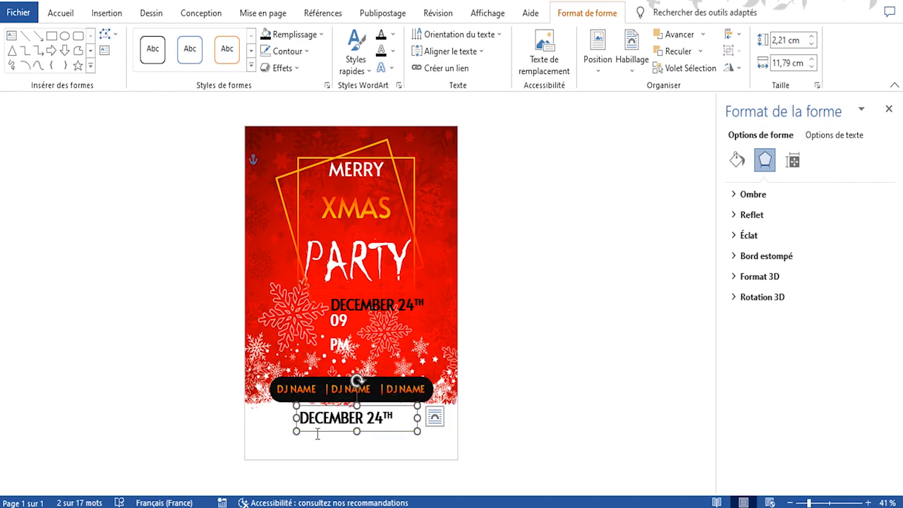
- Replace the copied date below the banner with placeholder text generated by =lorem(1,5)
drag(394, 419, 292, 416)
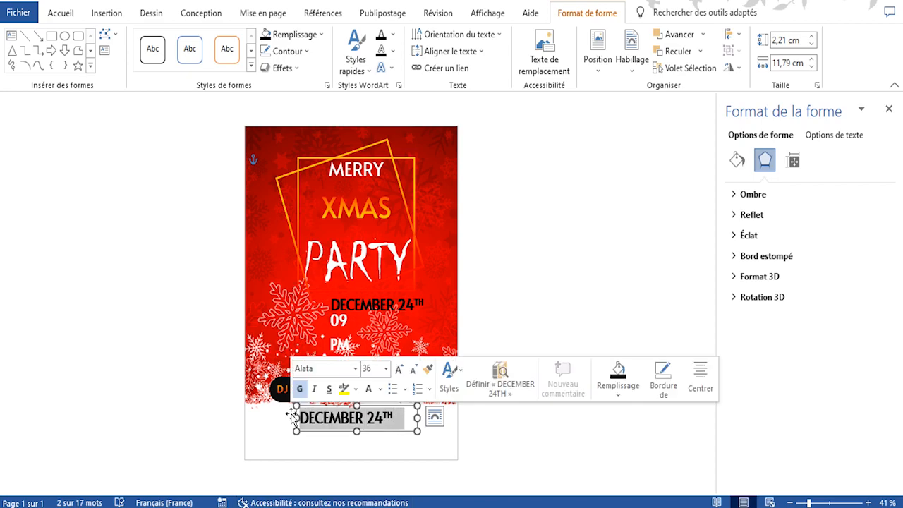
key(Delete)
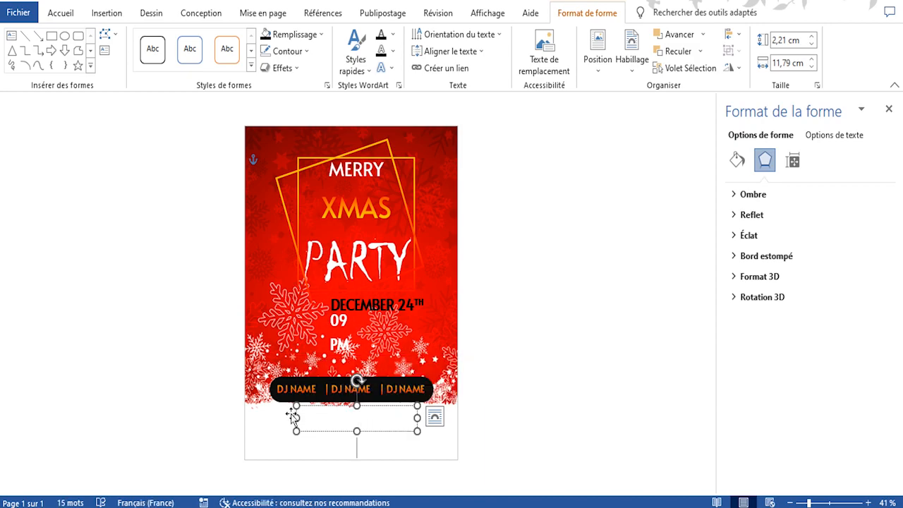
text(=lorem)
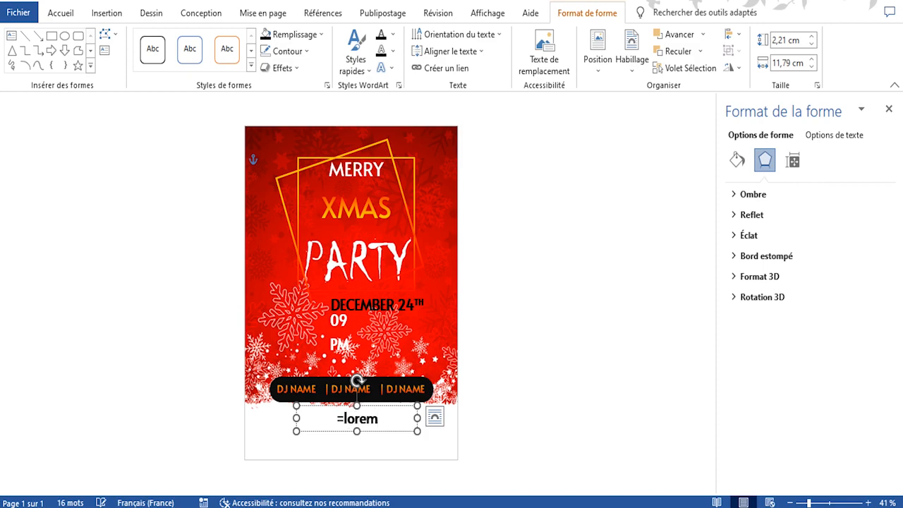
text((1)
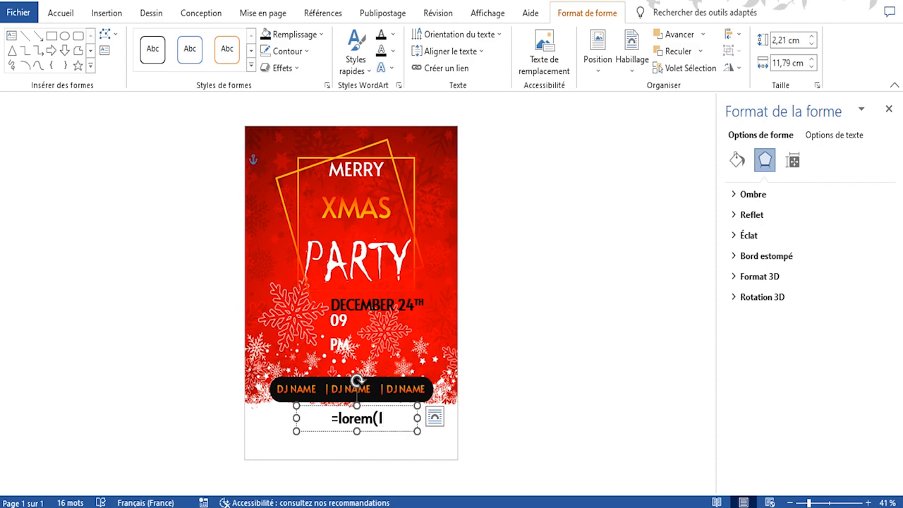
text(,)
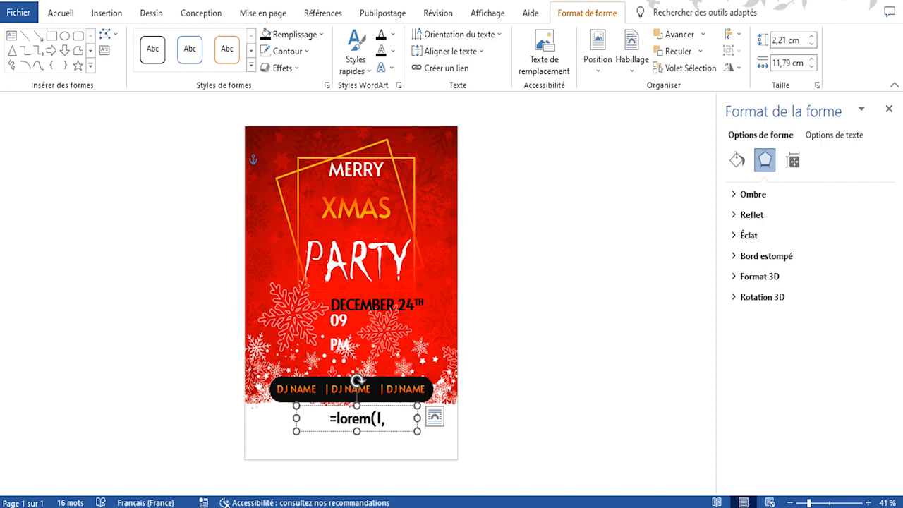
text(5)
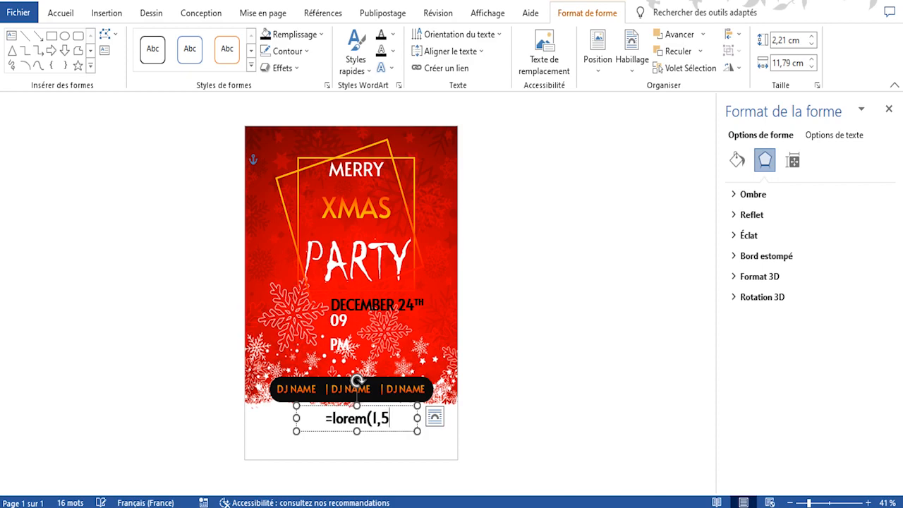
text())
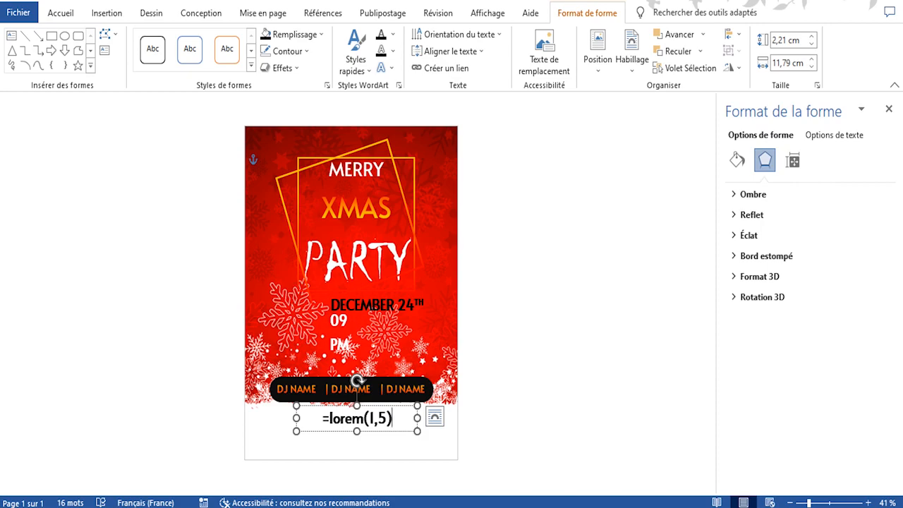
key(Return)
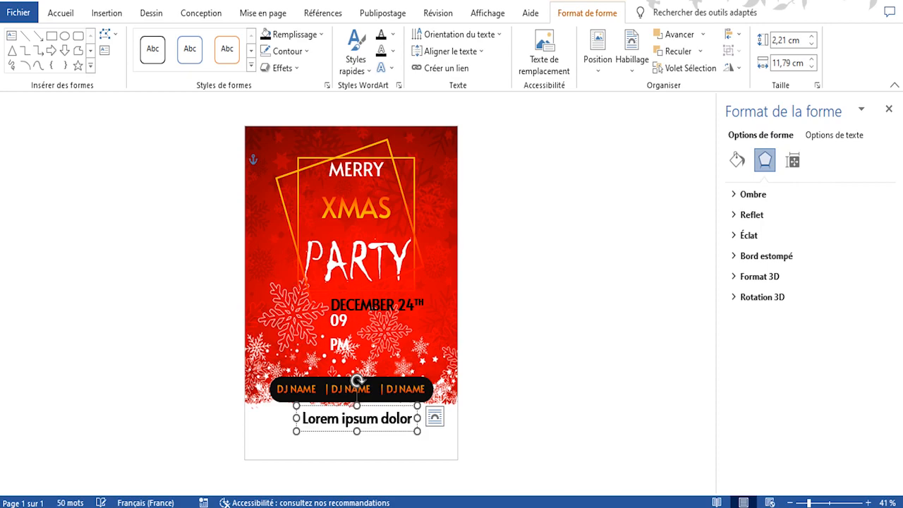
- Enlarge the lorem ipsum box to about 3.1 cm high and 14 cm wide, and make its text size 11 without bold
drag(296, 431, 274, 440)
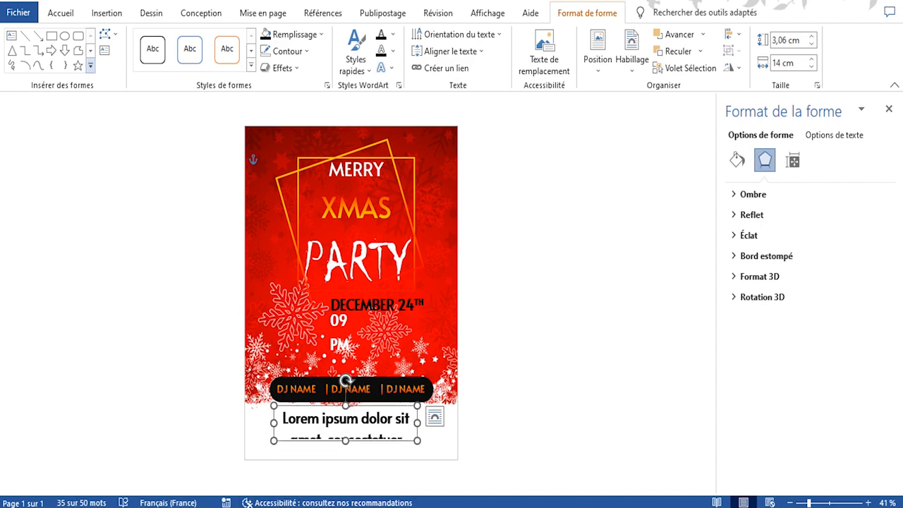
click(62, 14)
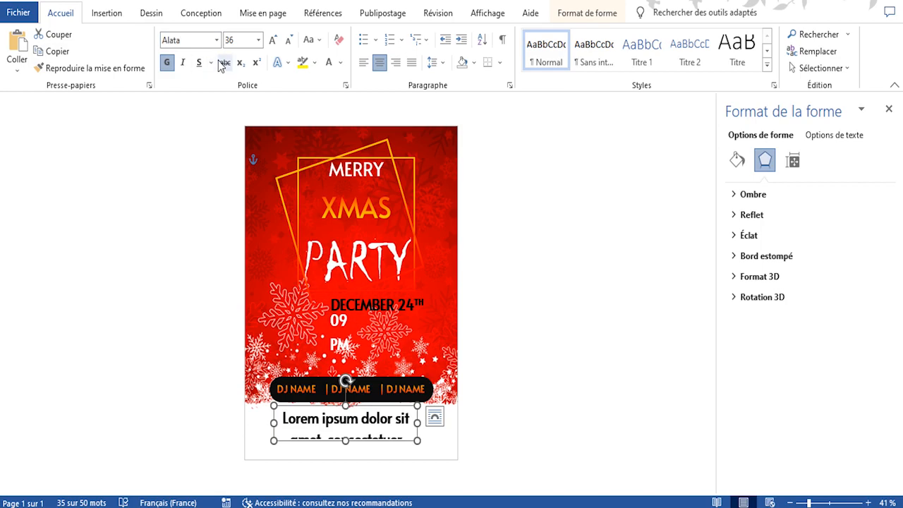
click(254, 42)
click(259, 41)
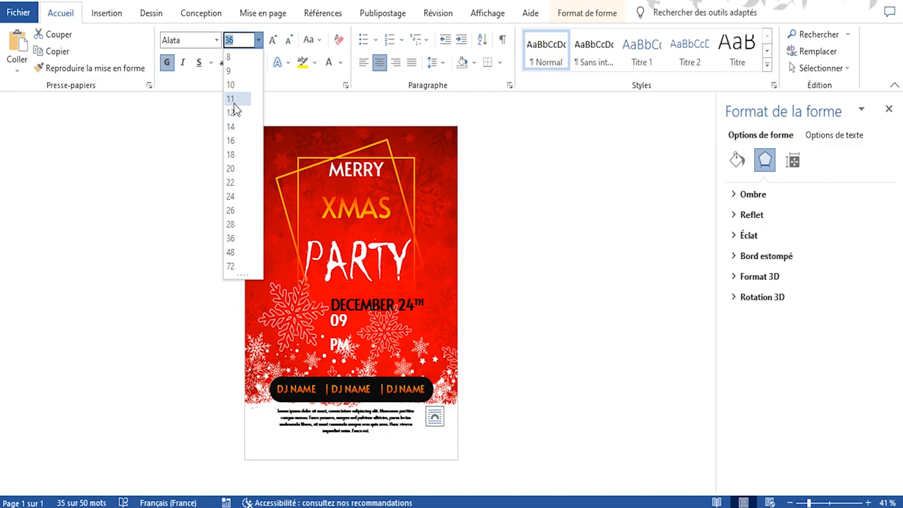
click(234, 103)
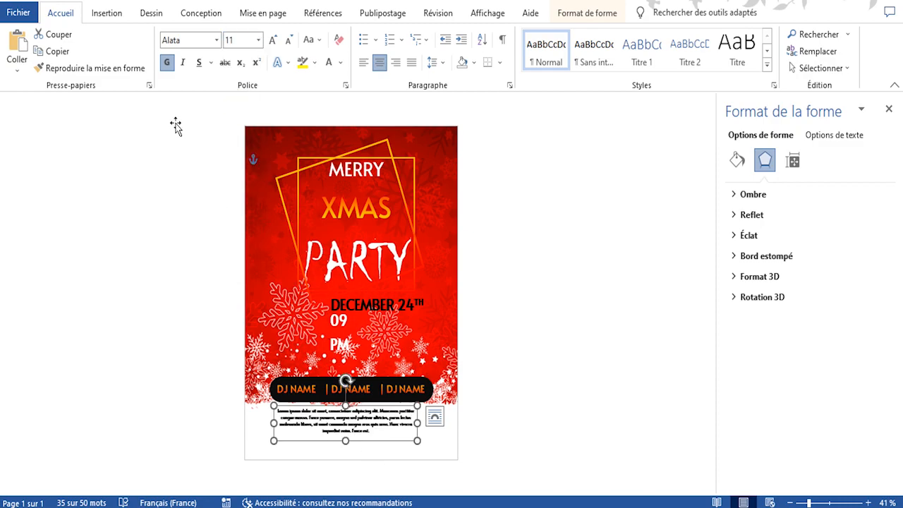
click(167, 63)
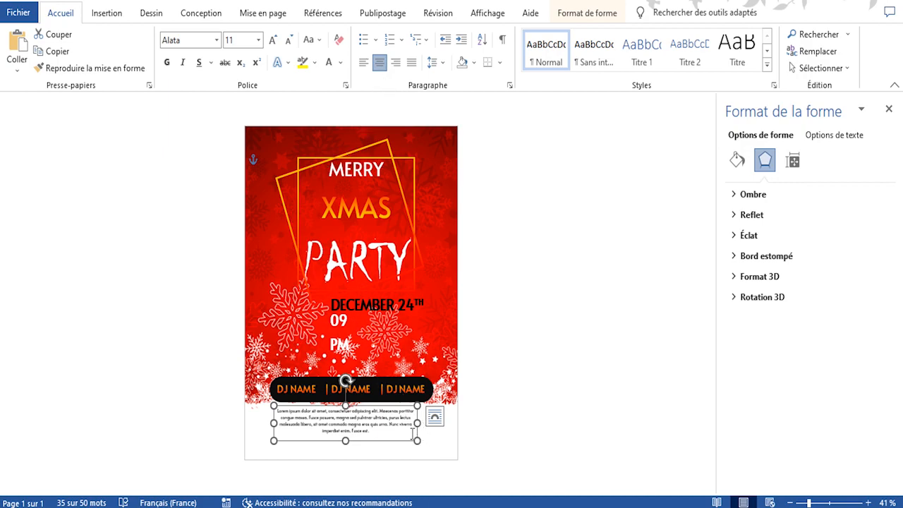
- Widen the lorem ipsum text box on both sides to match the width of the black banner
drag(418, 422, 434, 423)
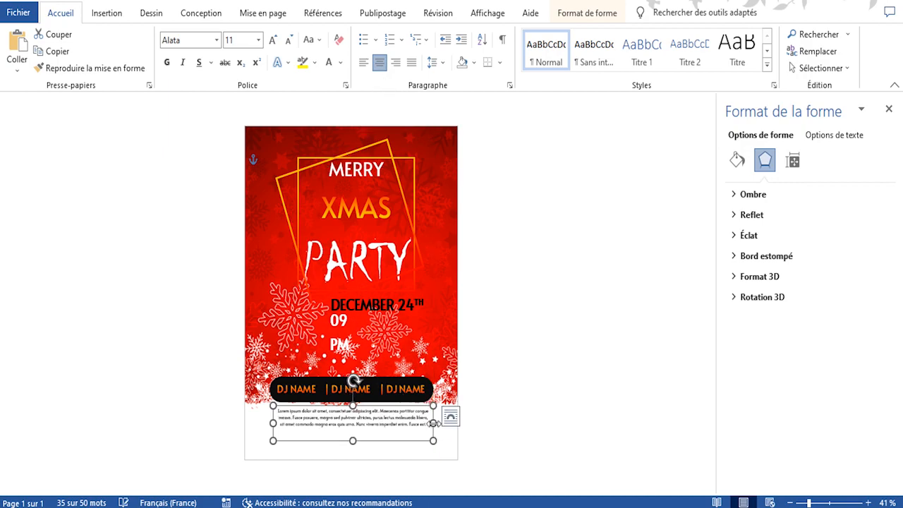
drag(272, 423, 264, 419)
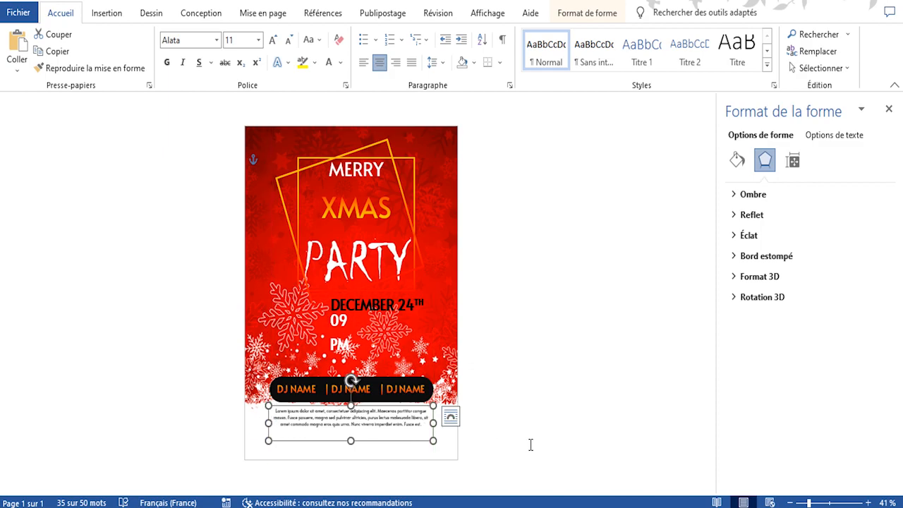
click(530, 445)
- Shift the red snowflake background picture slightly upward on the page
click(365, 426)
click(349, 406)
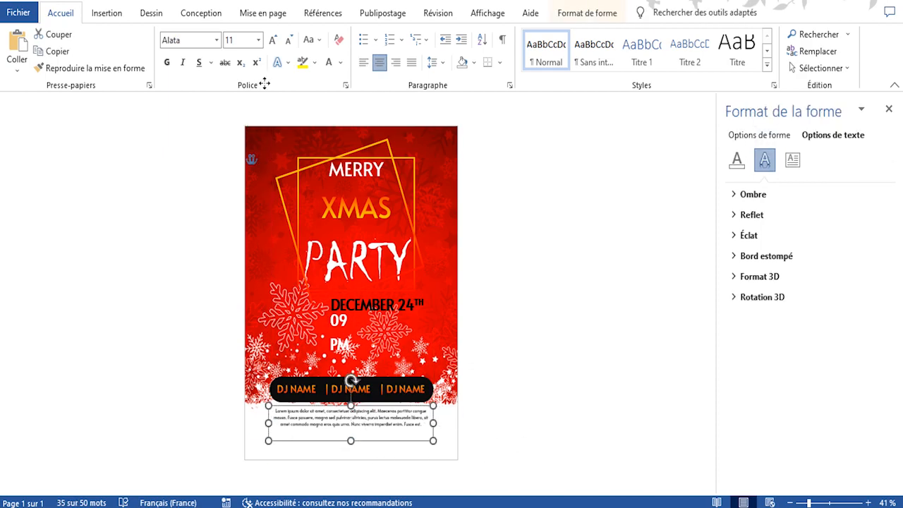
drag(252, 127, 253, 121)
- Try font size 12 on the lorem ipsum paragraph, and return it to size 11
click(293, 424)
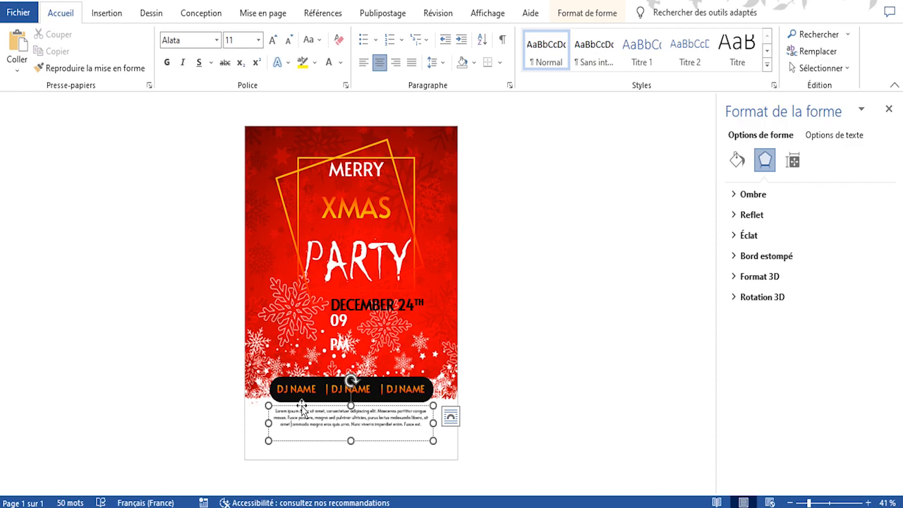
click(273, 39)
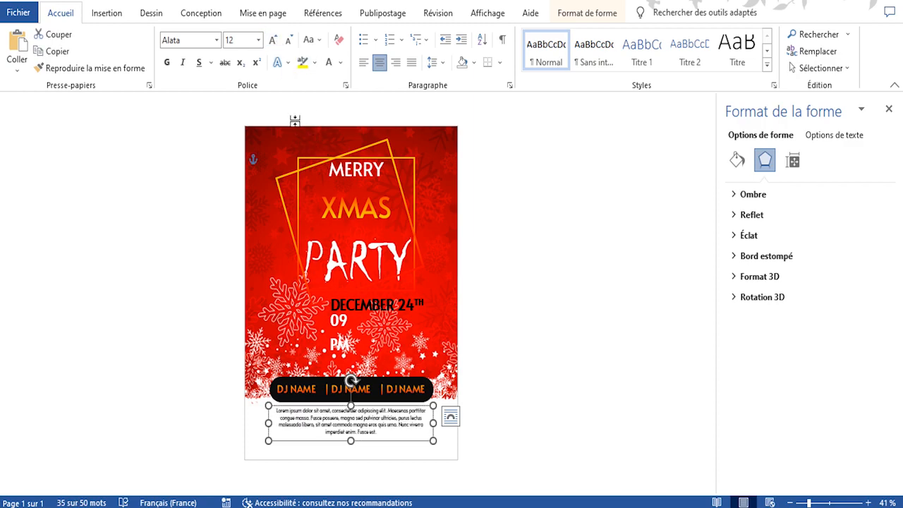
click(288, 39)
click(310, 457)
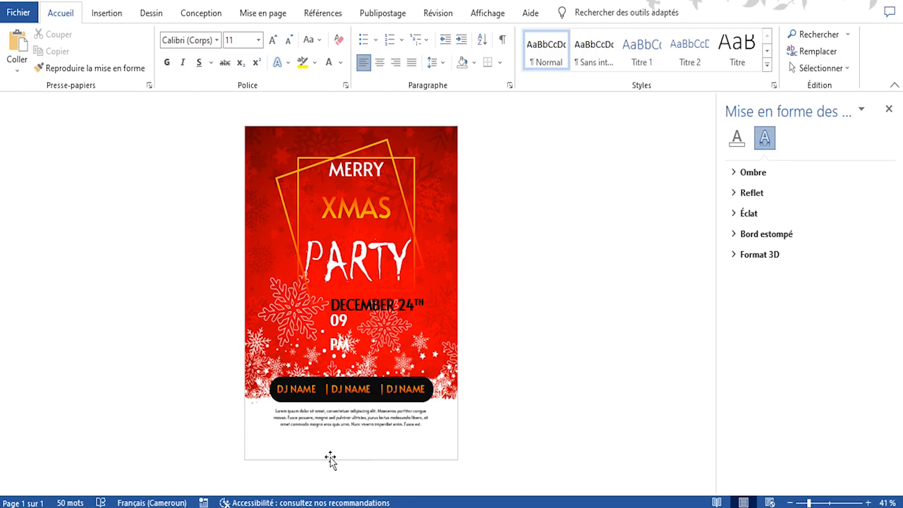
- Duplicate the DECEMBER 24TH text box and move the copy down to the page's lower edge, below the lorem ipsum paragraph
click(383, 291)
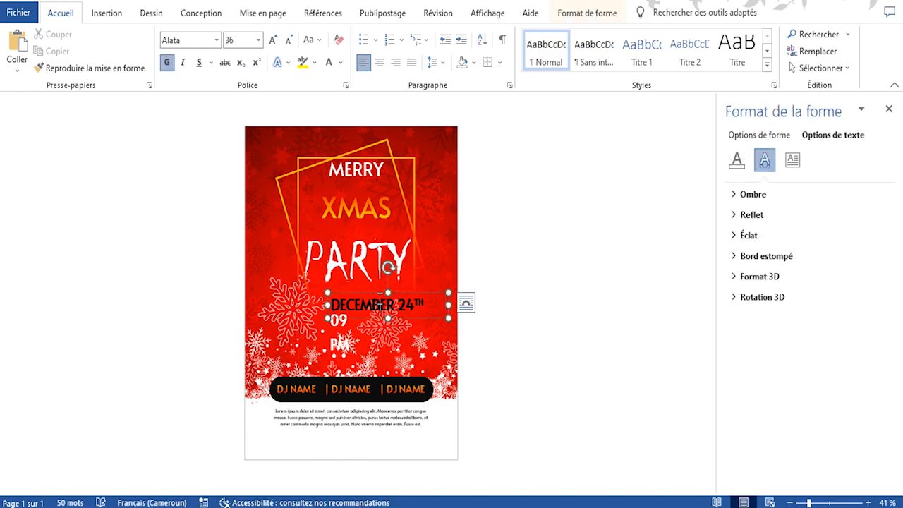
key(ctrl+c)
key(ctrl+v)
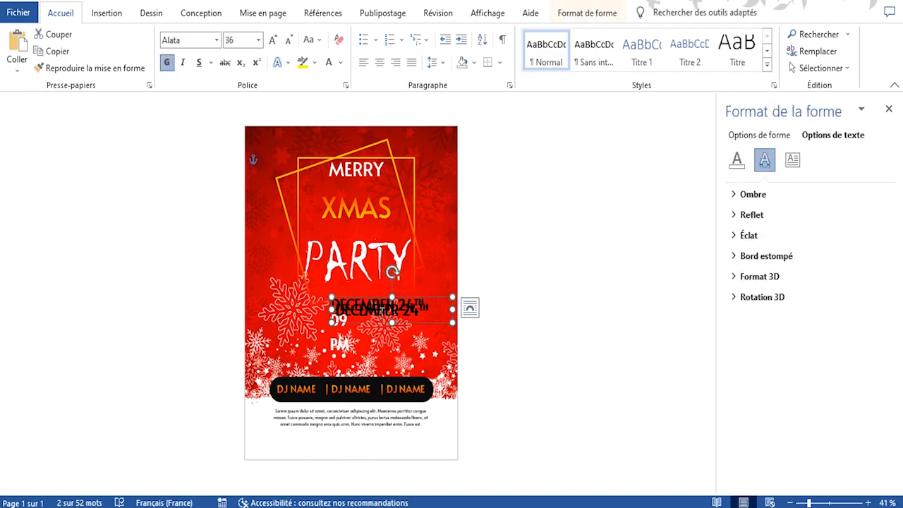
key(Down)
key(Down)
key(Down)
key(Down)
key(Down)
key(Down)
key(Down)
key(Down)
key(Down)
key(Down)
key(Down)
key(Down)
key(Down)
key(Down)
key(Down)
key(Down)
key(Down)
key(Down)
key(Down)
key(Down)
key(Down)
- Replace the lowest copy's text with a bold size 26 "Reservation :" line and the contact e-mail, in a wider box starting further left
drag(439, 446, 314, 436)
key(BackSpace)
key(ctrl+v)
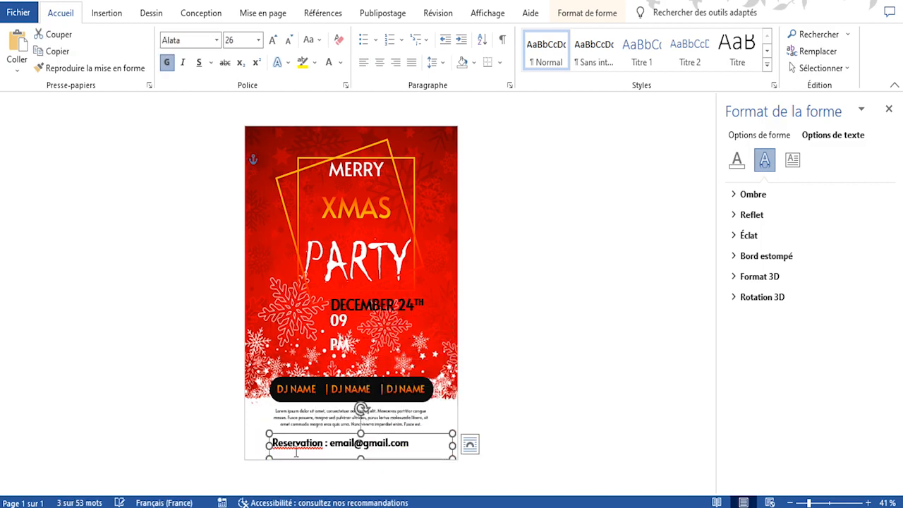
click(575, 412)
click(316, 444)
click(508, 416)
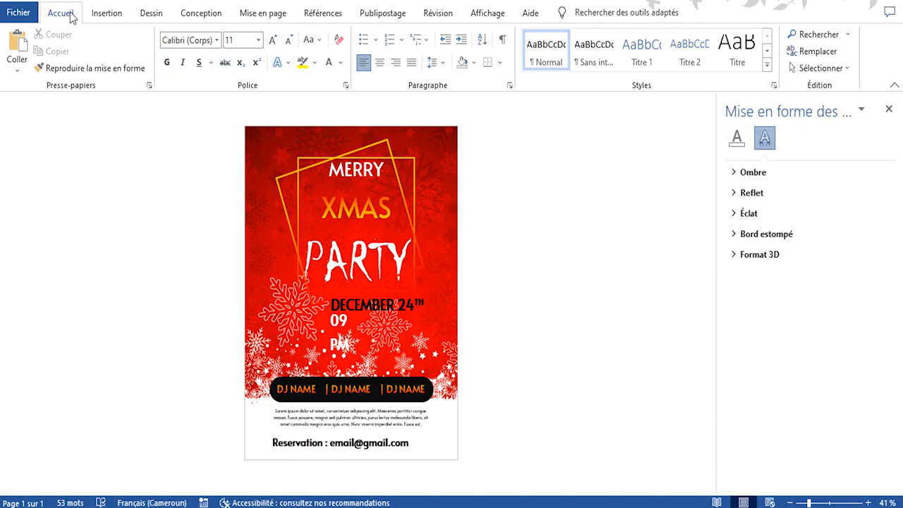
- Draw a rectangle about 28.39 cm high and 18.49 cm wide around the flyer content, just inside the page edges
click(102, 16)
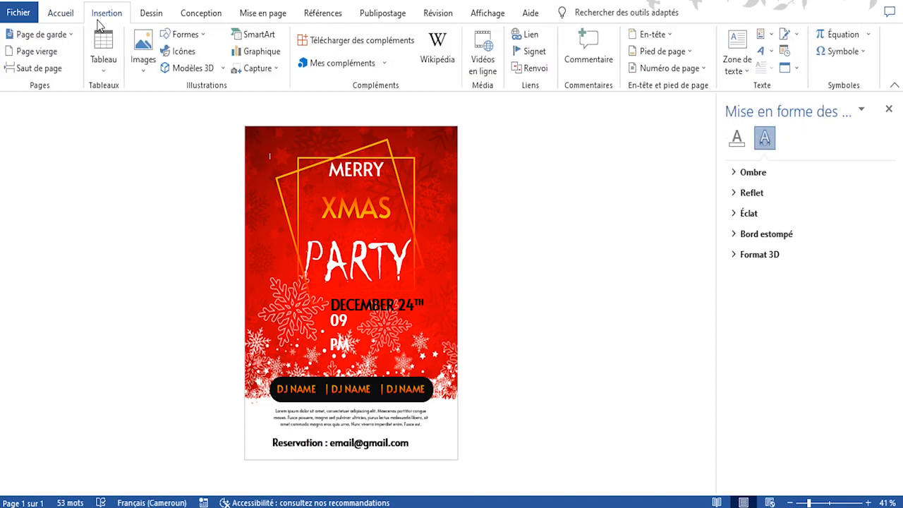
click(186, 34)
click(210, 68)
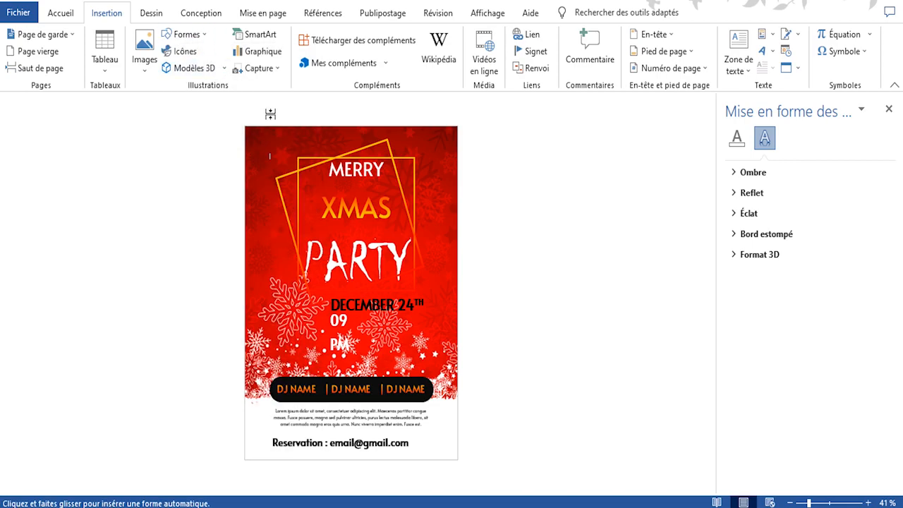
drag(259, 135, 445, 453)
- Remove the large rectangle's fill and give it a standard orange outline
click(322, 35)
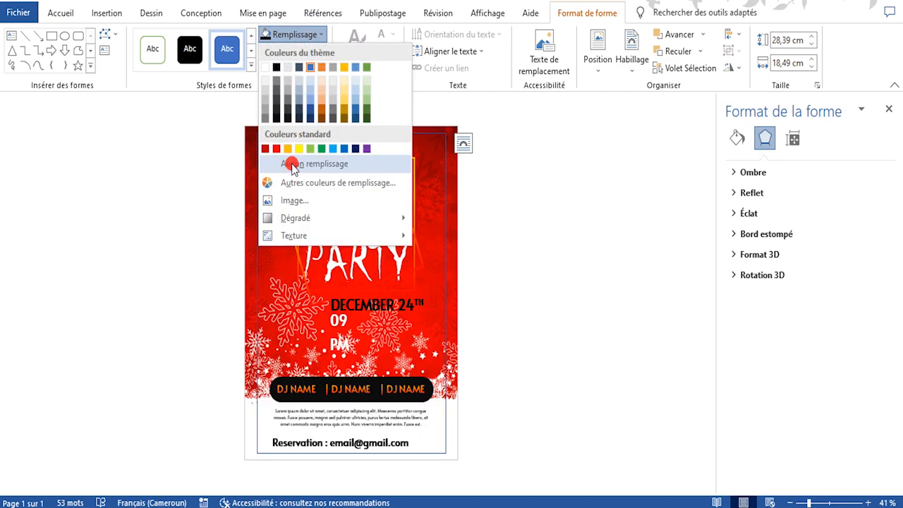
click(294, 165)
click(308, 52)
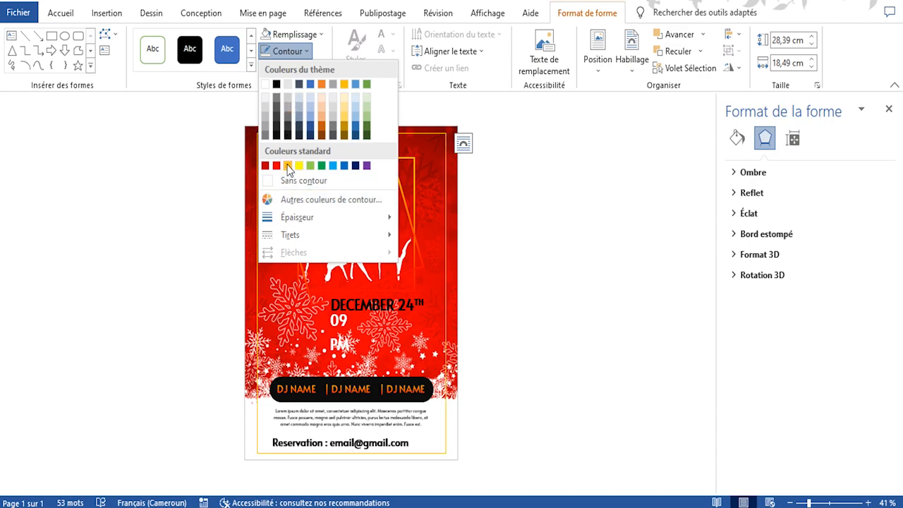
click(288, 166)
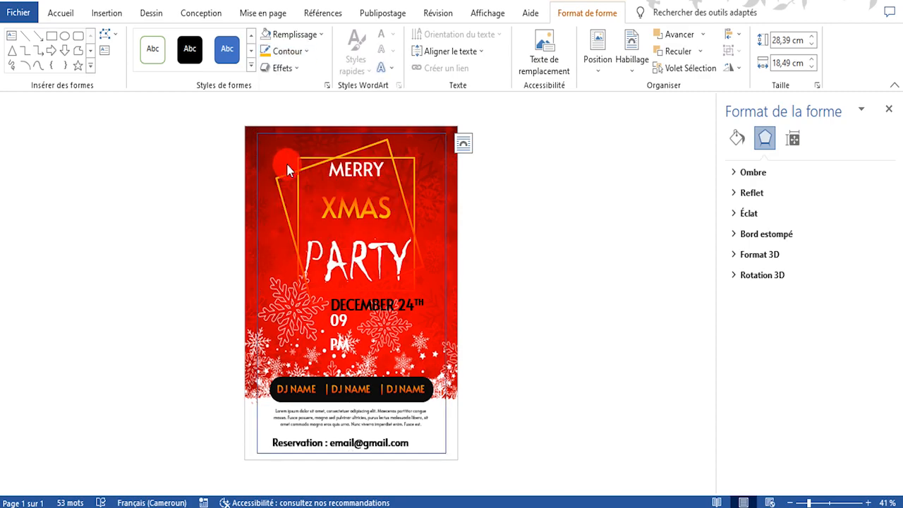
- Apply the square-dotted line style to the large rectangle's outline and set its thickness to 2¼ pt
click(307, 52)
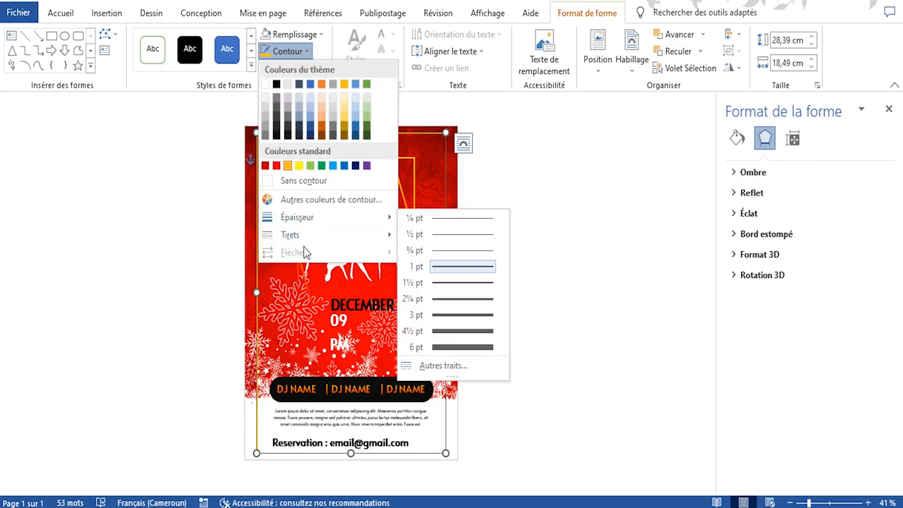
mouse_move(309, 238)
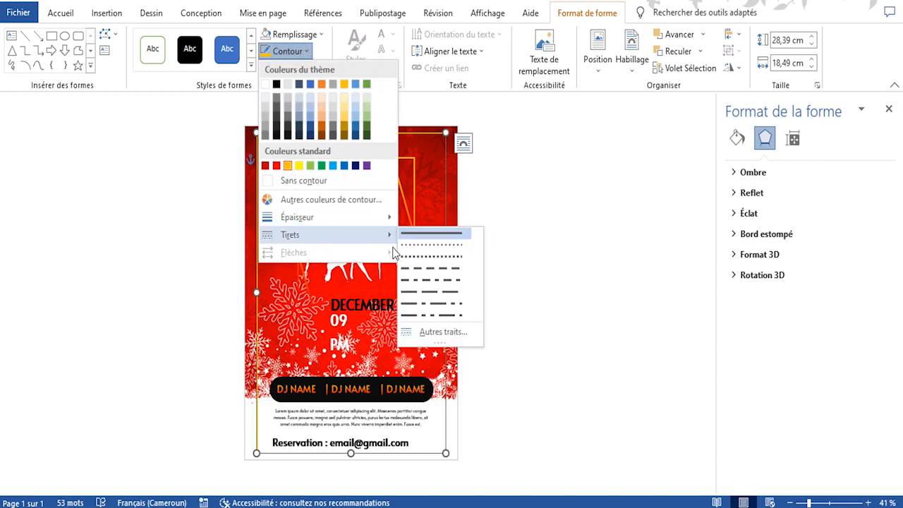
click(426, 258)
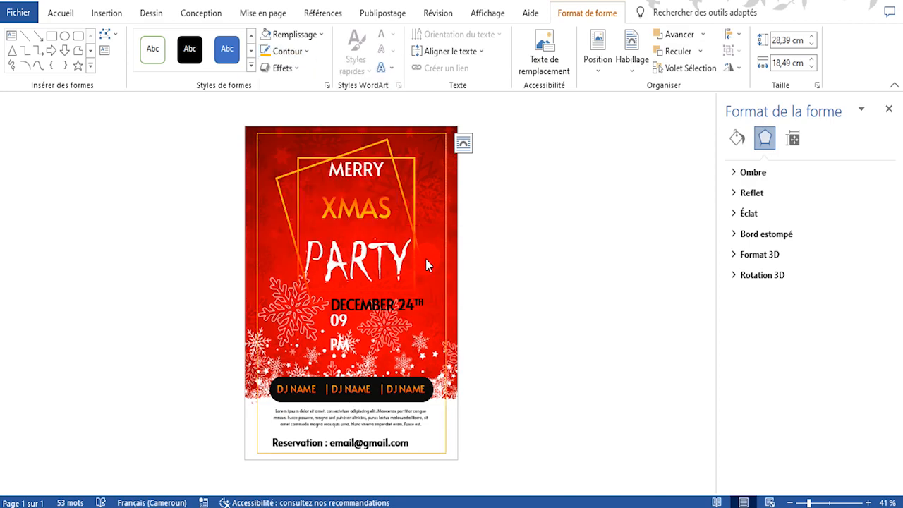
click(310, 54)
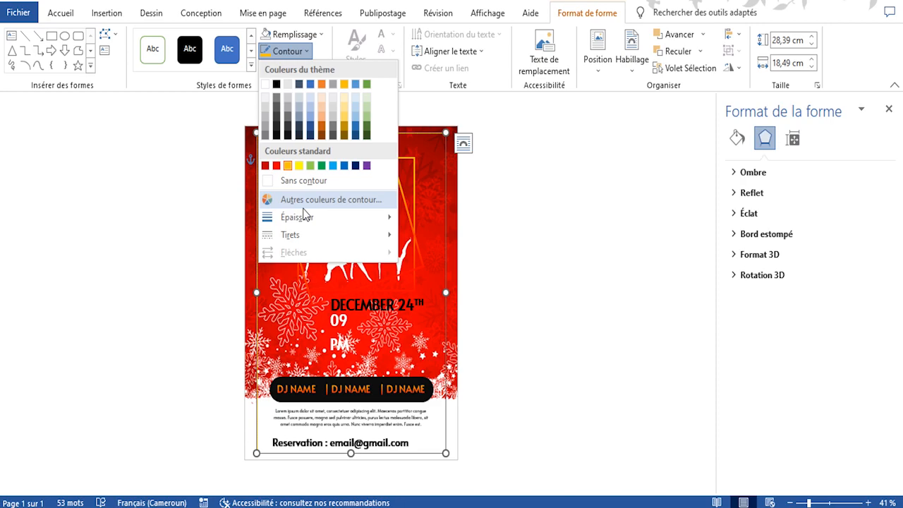
mouse_move(318, 221)
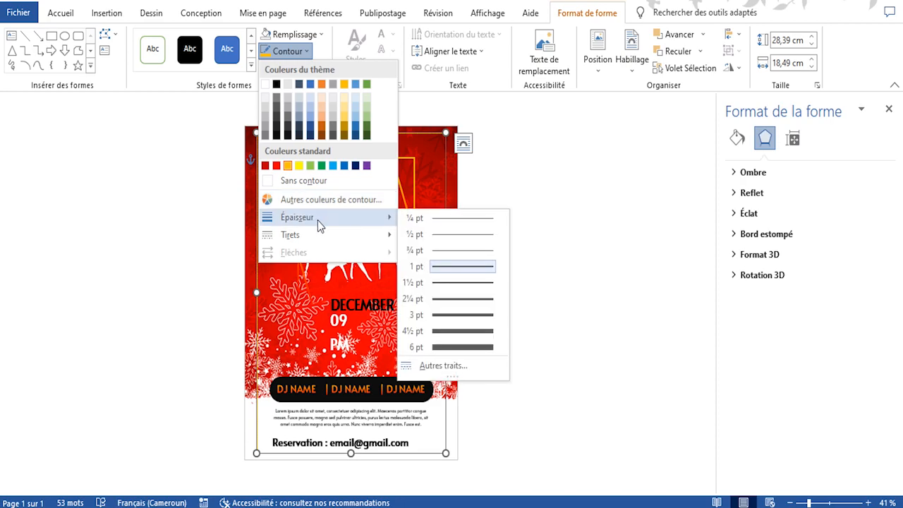
click(460, 302)
click(560, 309)
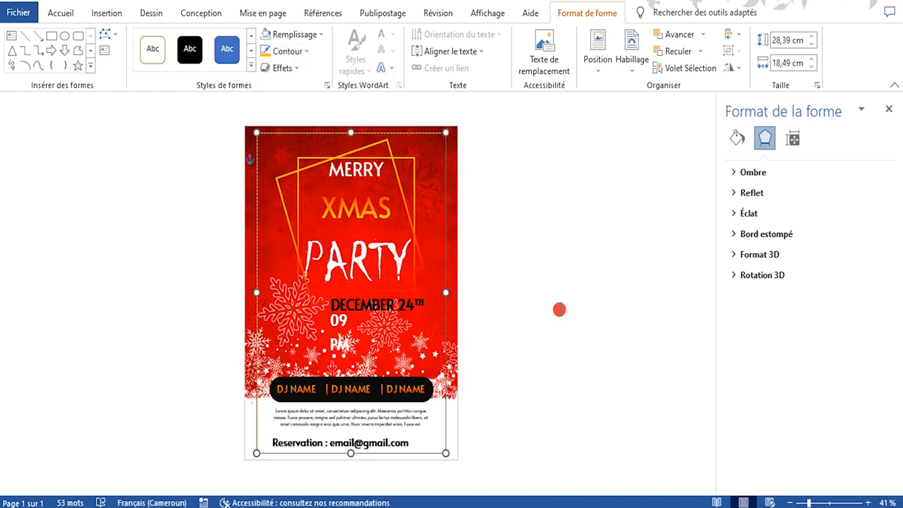
- Align the dashed orange frame to the horizontal centre and vertical middle of the margins
click(446, 266)
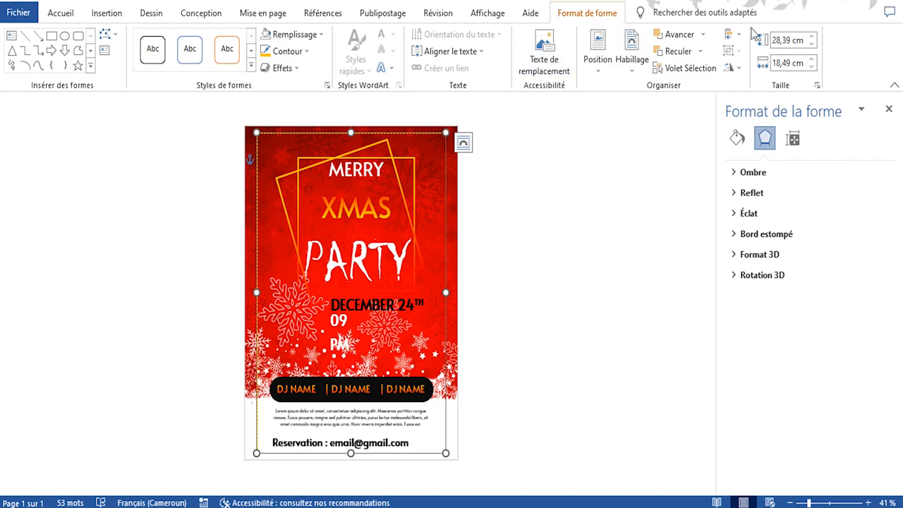
click(731, 34)
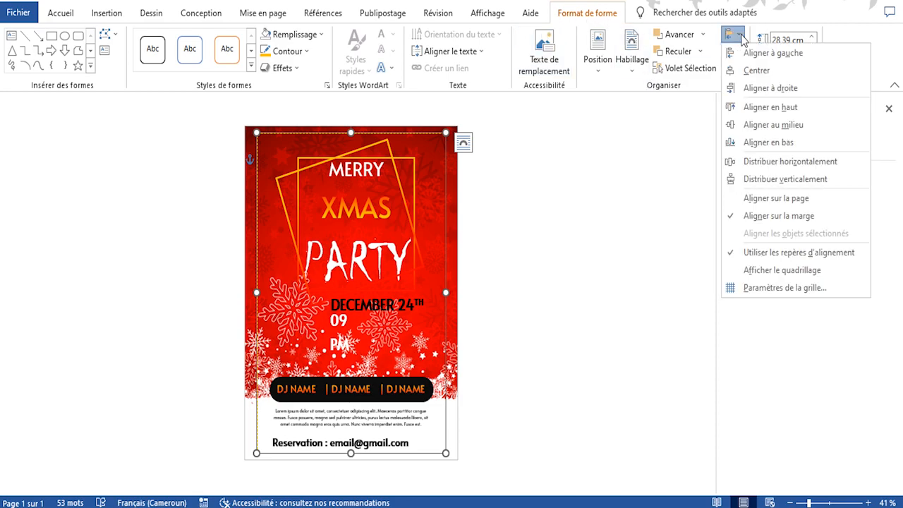
click(742, 69)
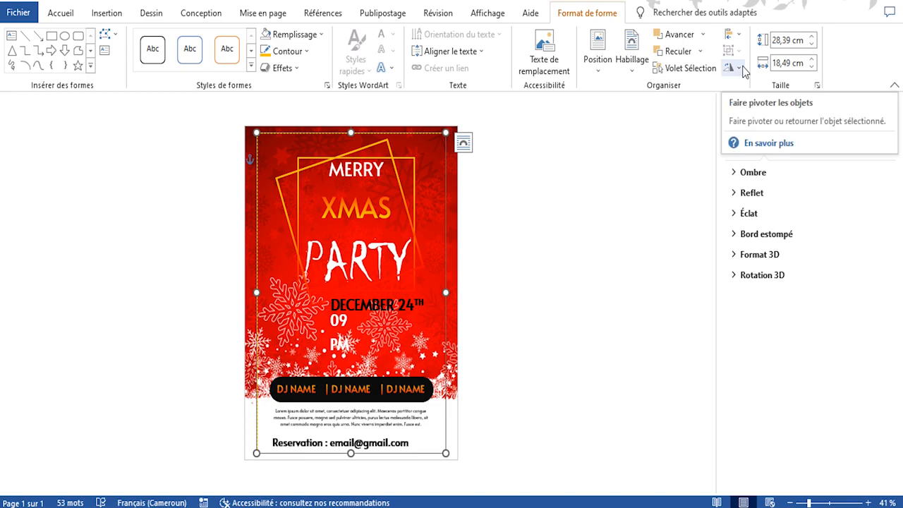
click(740, 35)
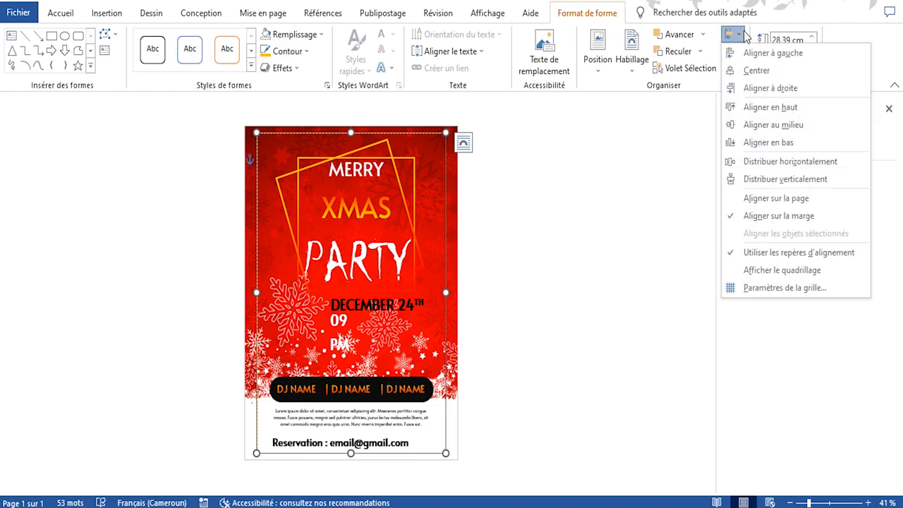
click(760, 126)
click(499, 226)
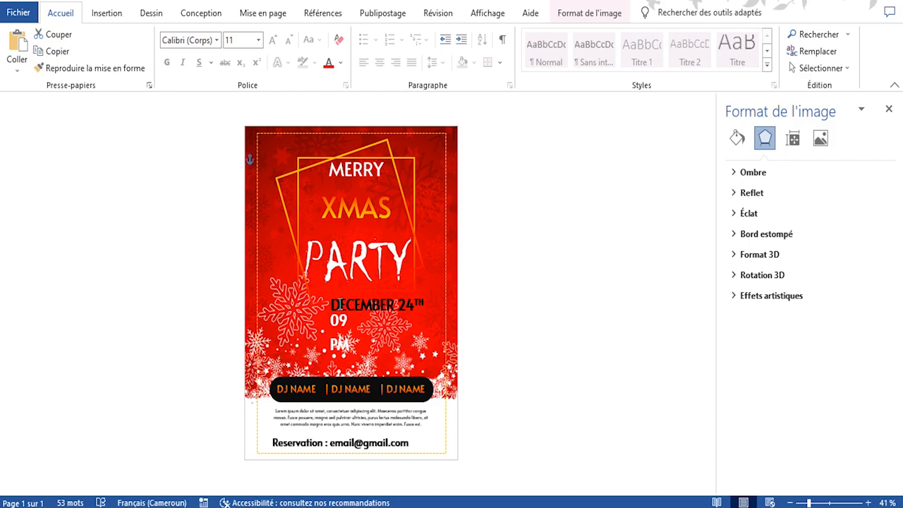
- Shift the DECEMBER 24TH text box slightly left, and move the 09 PM text box left and slightly down beneath it
click(339, 303)
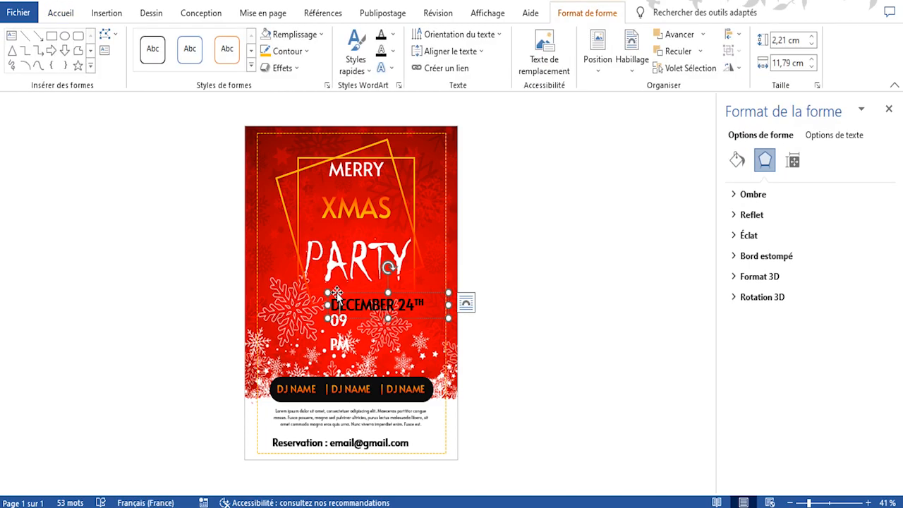
drag(338, 295, 331, 295)
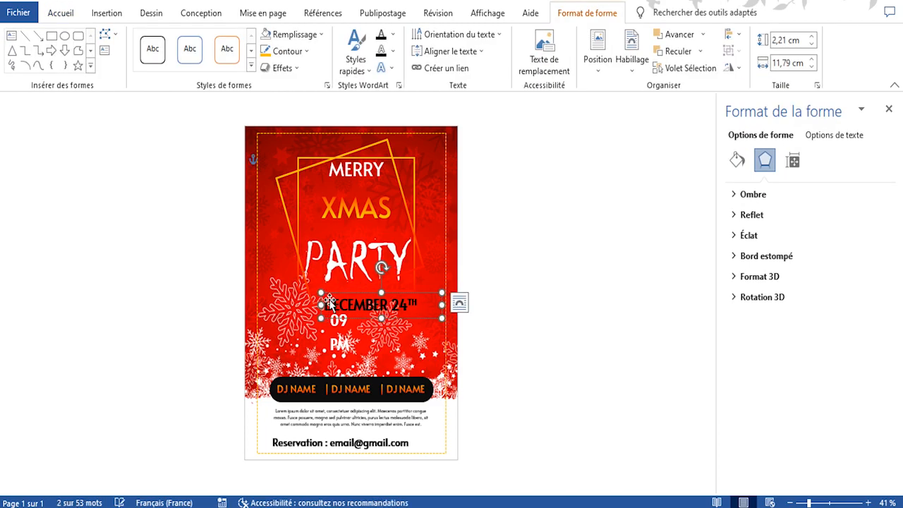
click(339, 322)
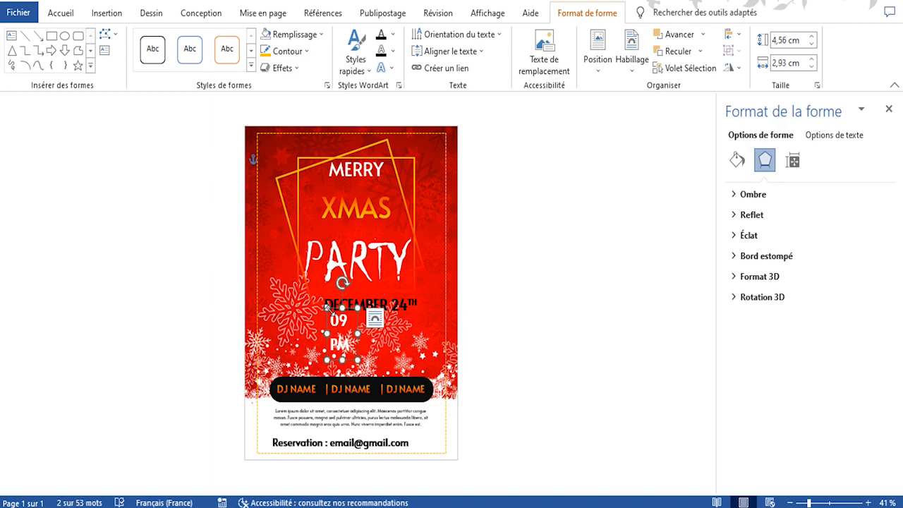
click(314, 210)
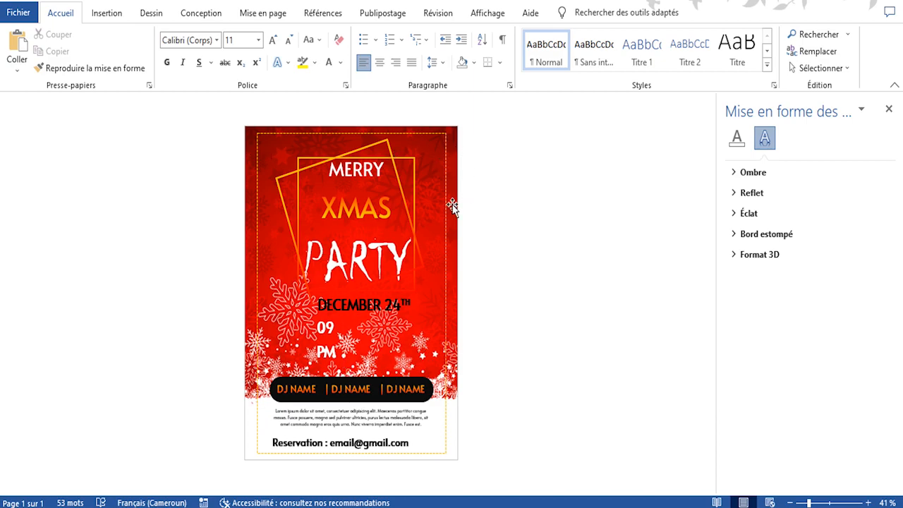
- Set up saving a copy of the flyer to the desktop folder (Bureau) with PDF as the file type
click(32, 19)
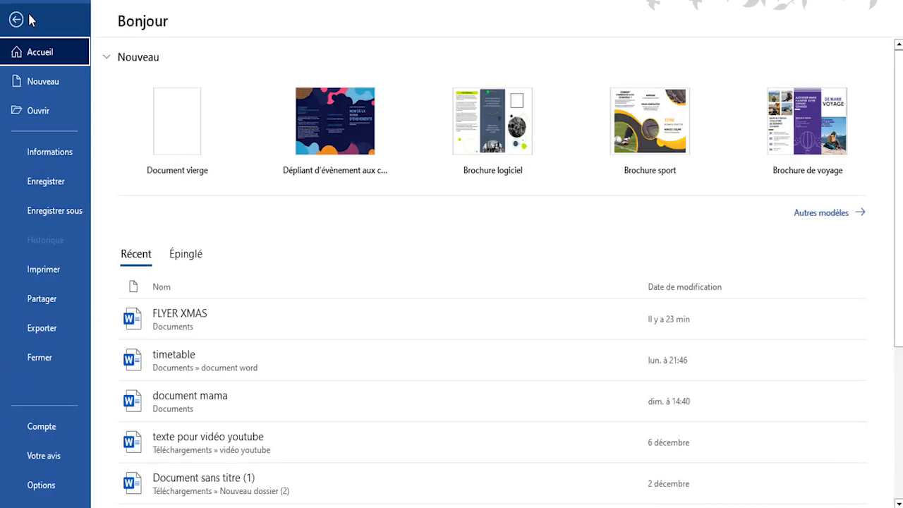
click(49, 214)
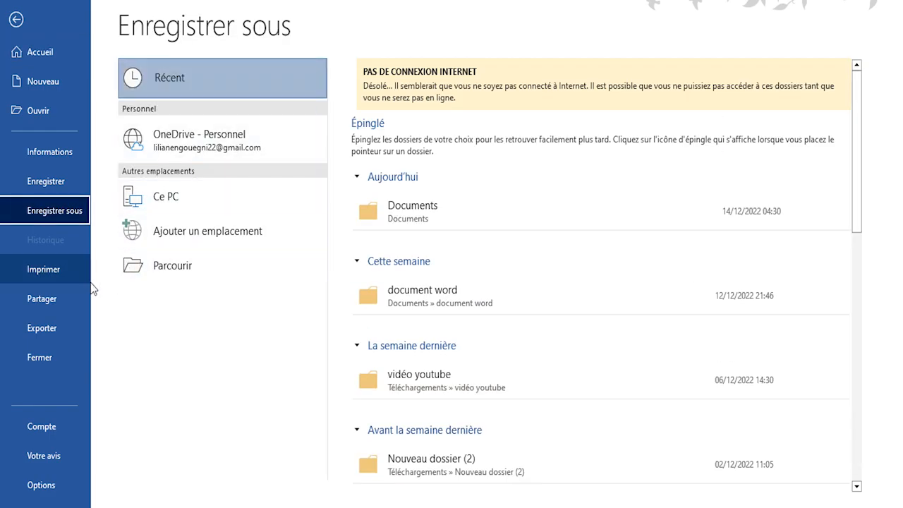
click(177, 198)
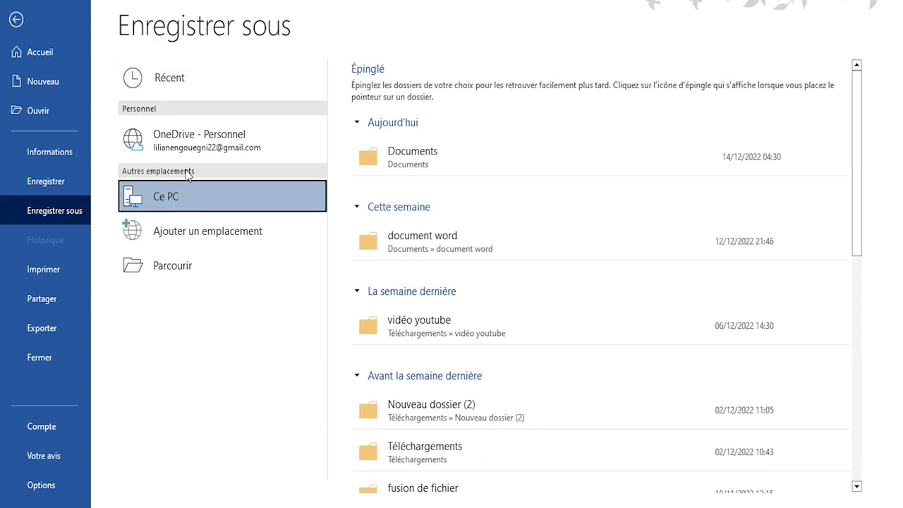
click(177, 281)
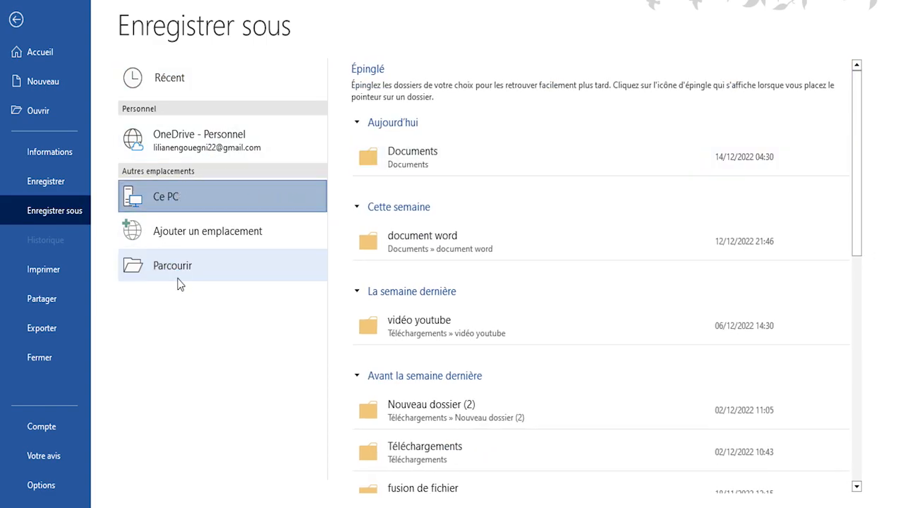
click(56, 81)
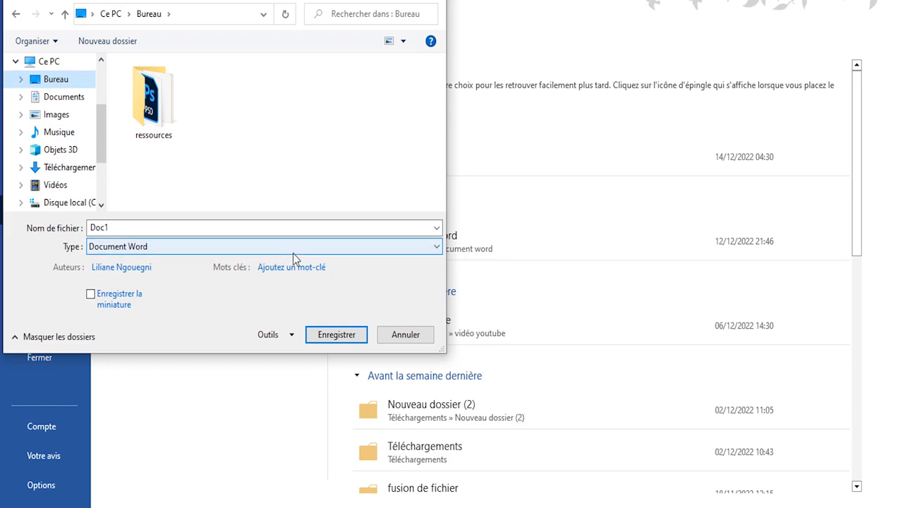
click(350, 249)
click(113, 329)
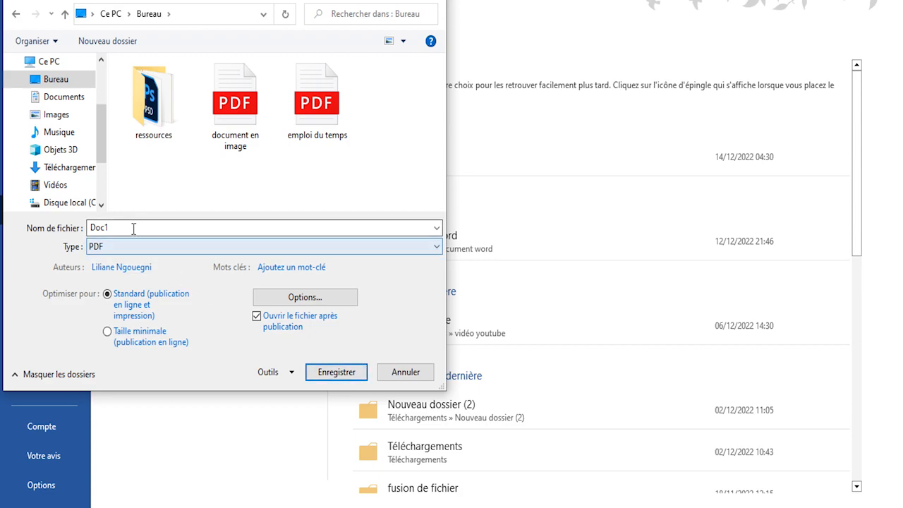
- Name the PDF file "flyer xmas" and save it
drag(103, 224, 62, 226)
text(flyer)
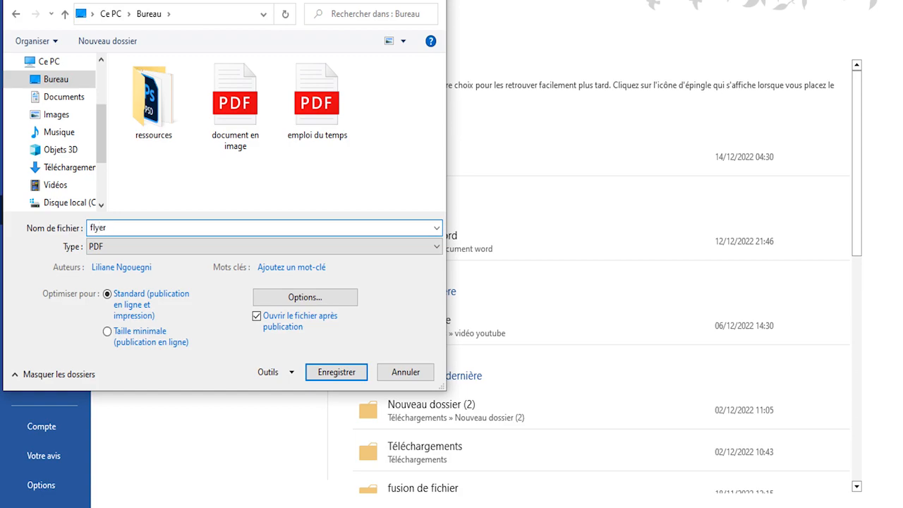
text( xmas)
click(326, 371)
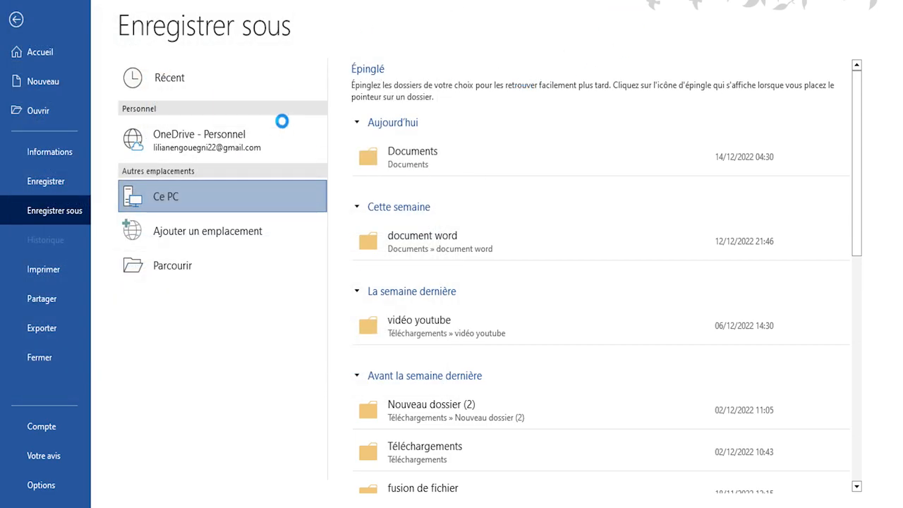
click(16, 20)
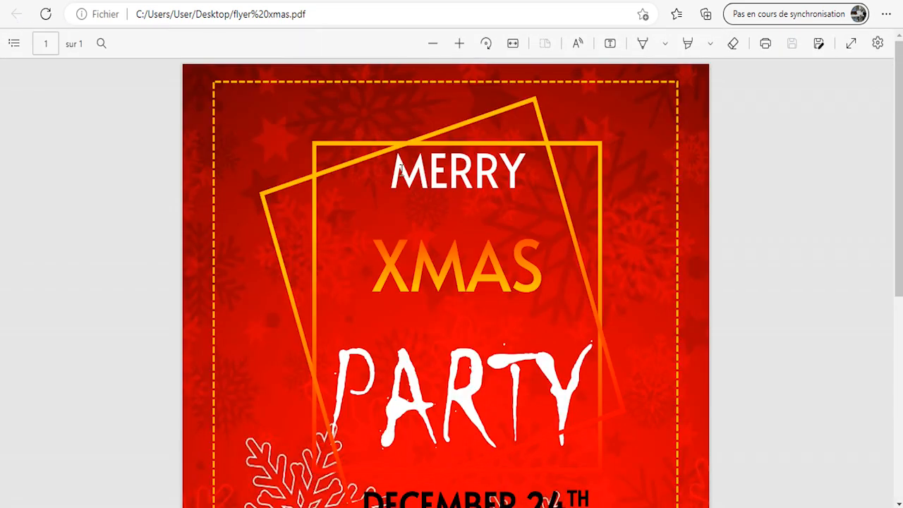
- Examine the exported PDF from top to bottom and fit the whole flyer page in view
scroll(899, 144, down, 5)
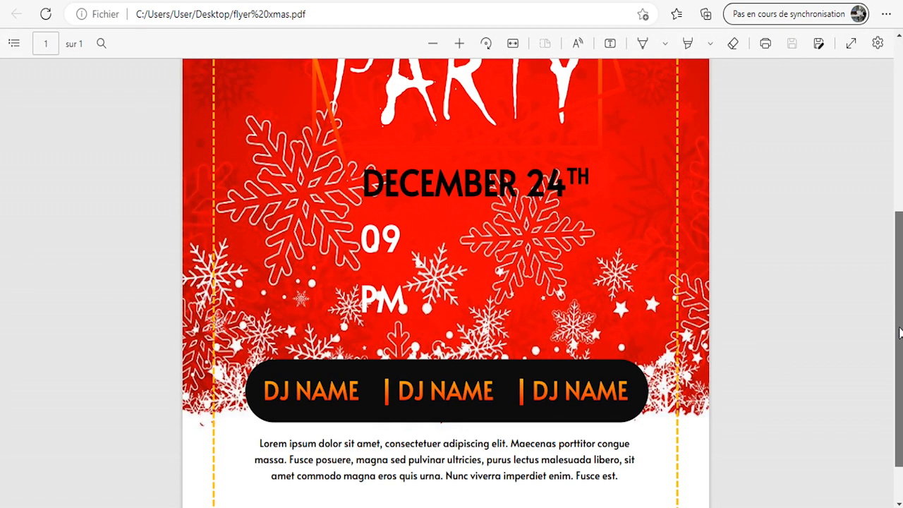
click(434, 45)
click(434, 45)
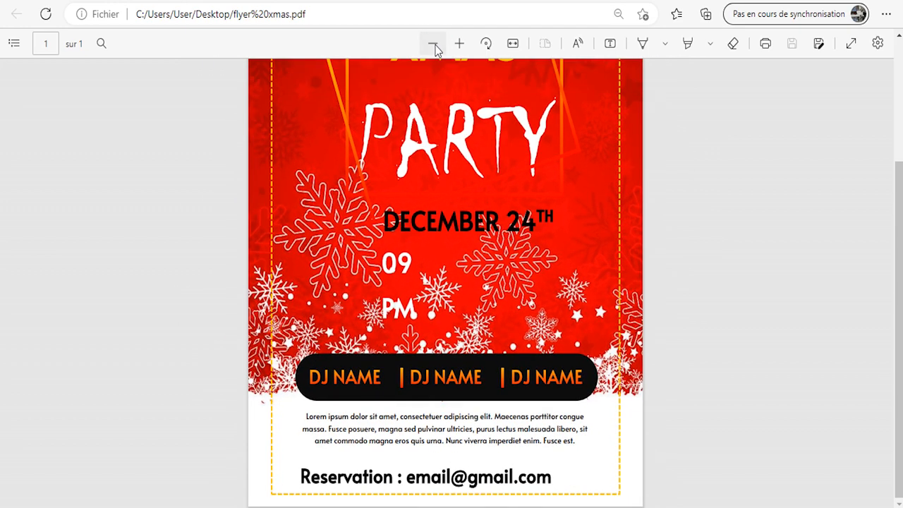
click(434, 45)
click(434, 45)
click(434, 45)
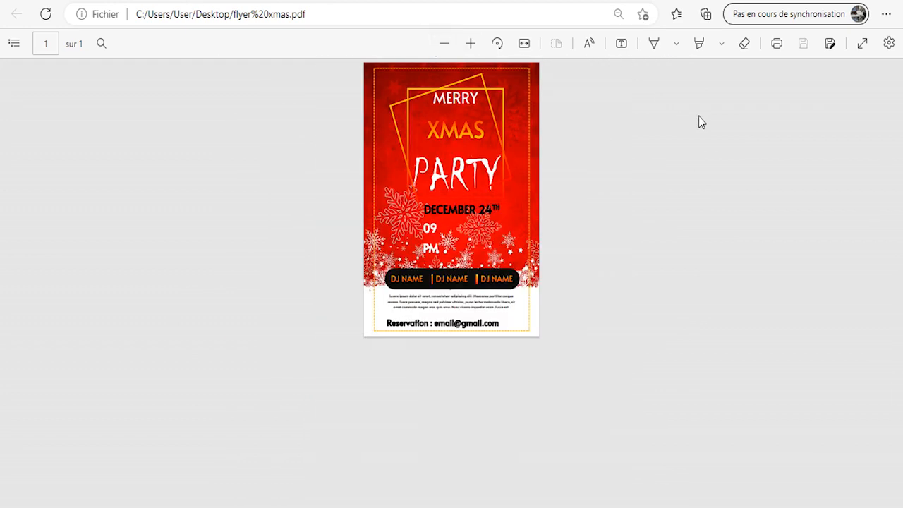
click(467, 46)
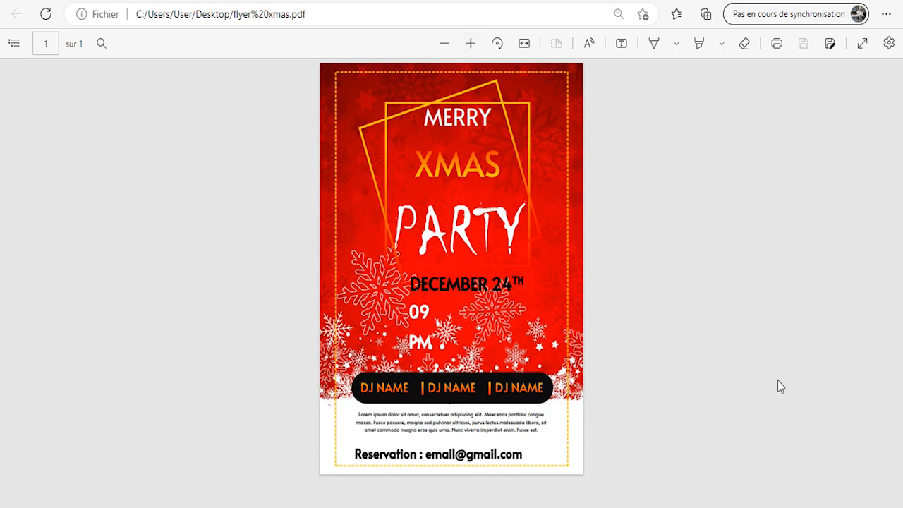